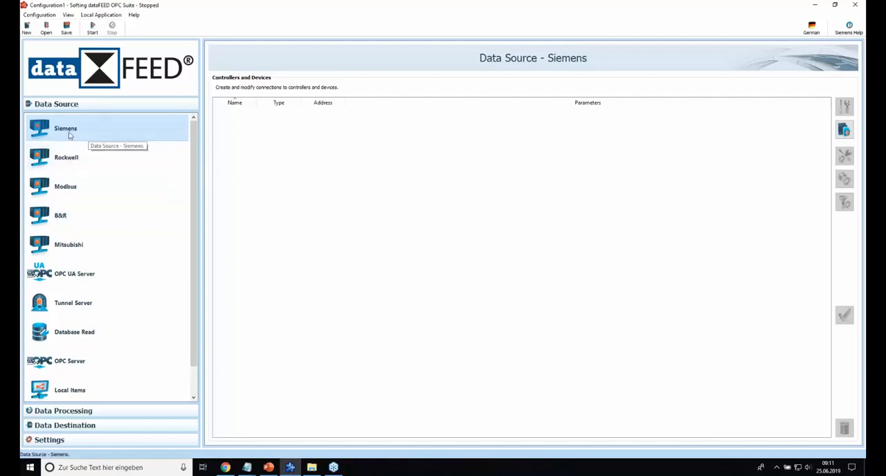
# Step: Add a new Siemens data source connection named Siemens_1500 using the Siemens S7-2 application protocol
pyautogui.click(844, 132)
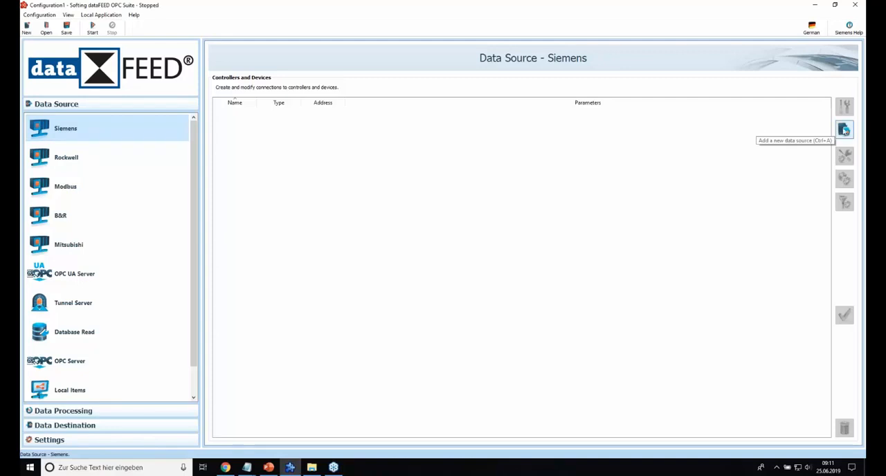
pyautogui.click(846, 132)
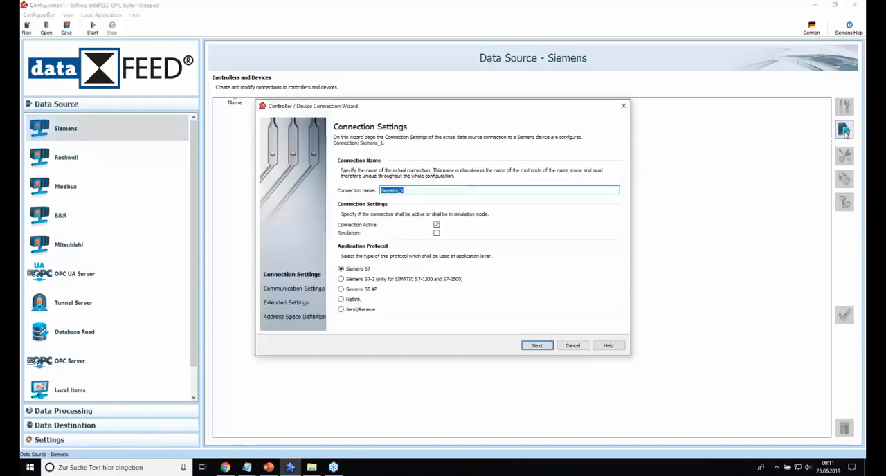
pyautogui.click(421, 192)
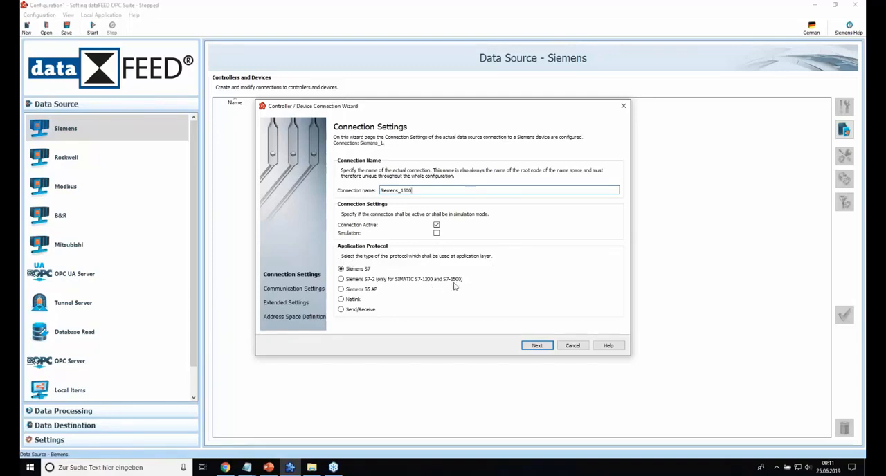
pyautogui.click(341, 280)
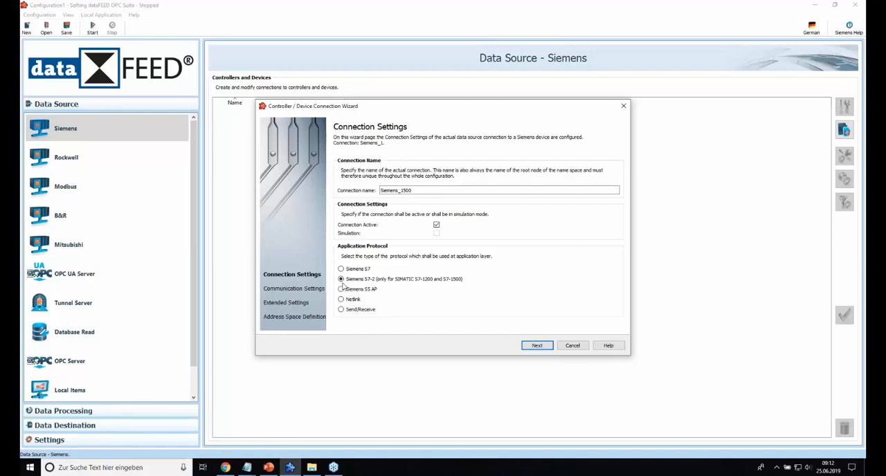
pyautogui.click(537, 345)
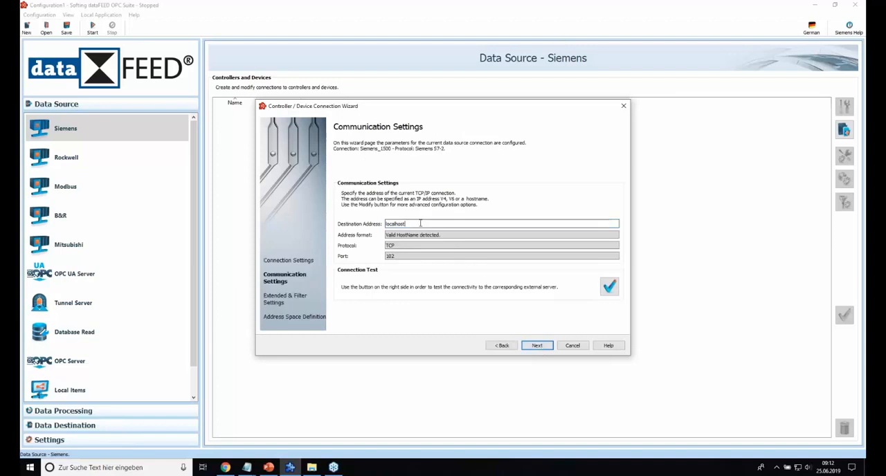
# Step: Set the connection's destination address to 192.168.25.8 and test the connectivity to the PLC
pyautogui.write('192')
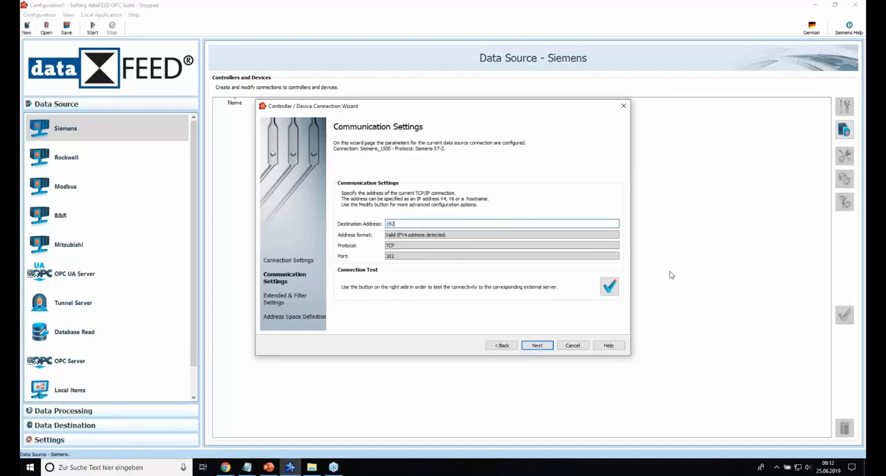
pyautogui.write('.168.25.8')
pyautogui.click(611, 286)
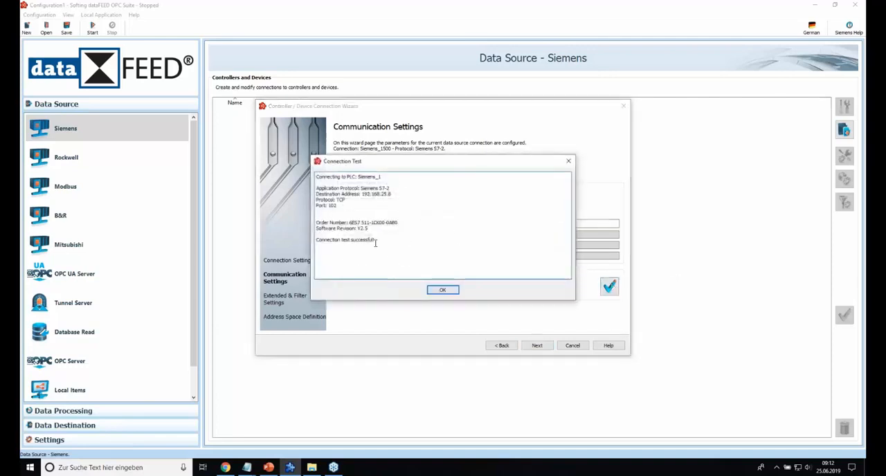
pyautogui.click(445, 289)
pyautogui.click(539, 346)
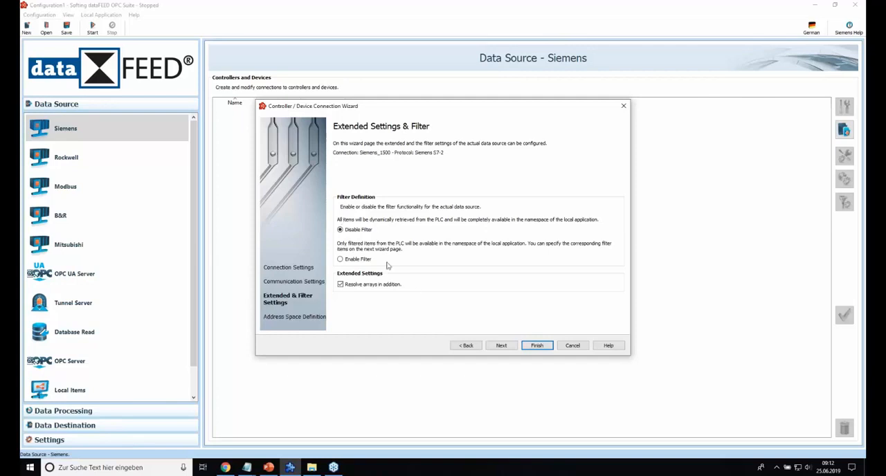
# Step: Keep the default filter settings, browse the items of data block DB_5 in the address space, and finish the connection wizard
pyautogui.click(502, 346)
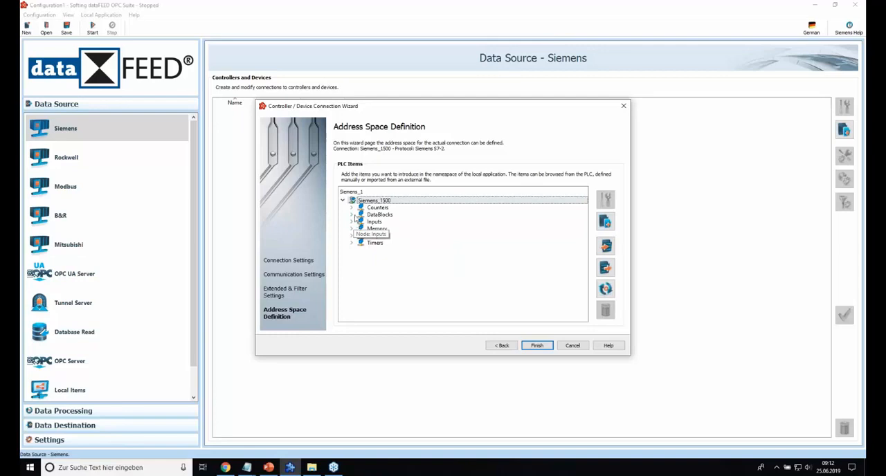
pyautogui.click(351, 214)
pyautogui.scroll(-1, 399, 233)
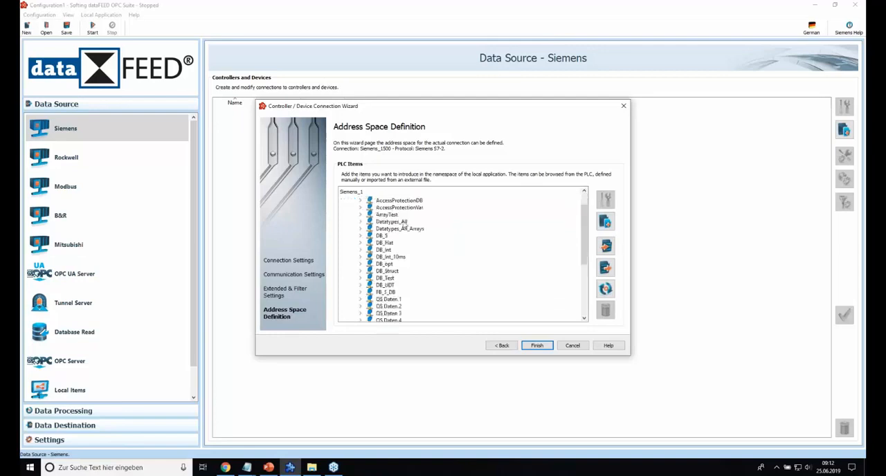
pyautogui.click(360, 239)
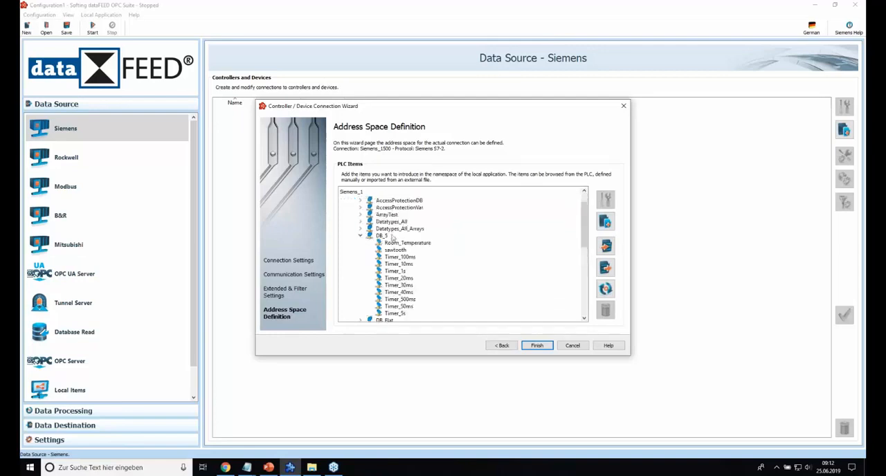
pyautogui.scroll(-2, 402, 242)
pyautogui.scroll(1, 409, 248)
pyautogui.scroll(2, 412, 240)
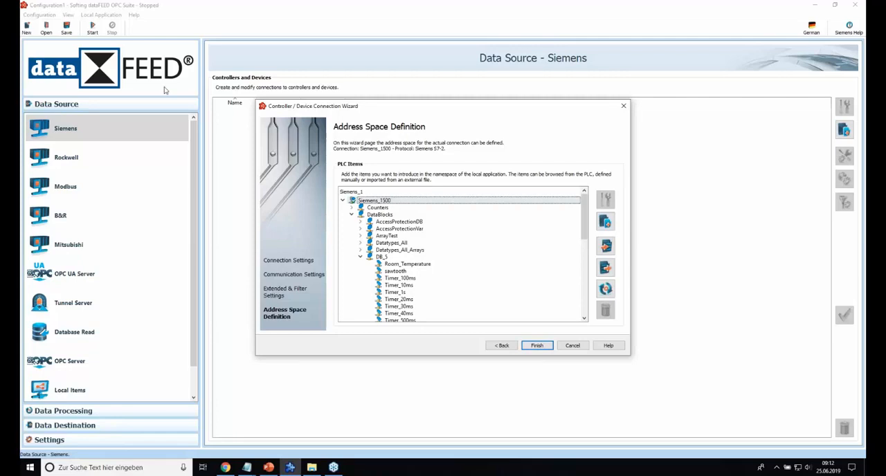
pyautogui.click(537, 346)
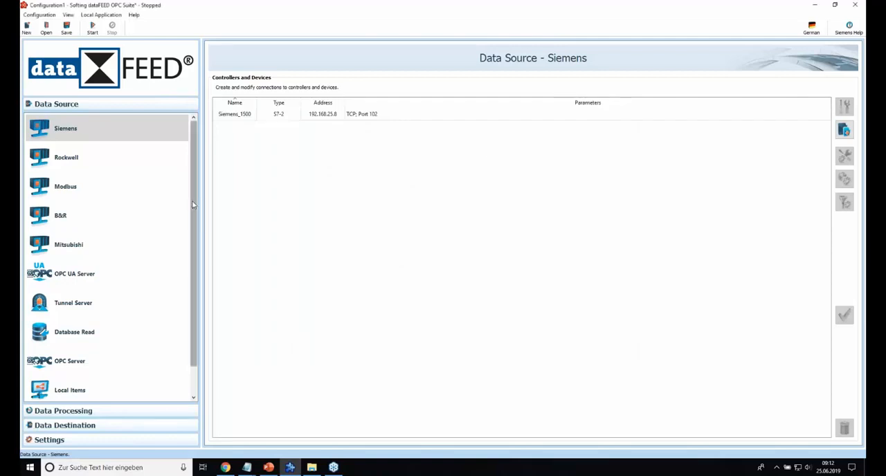
# Step: Switch to the AWS Management Console in Chrome and open the IoT Core service, dismissing the page translation offer
pyautogui.scroll(-1, 191, 222)
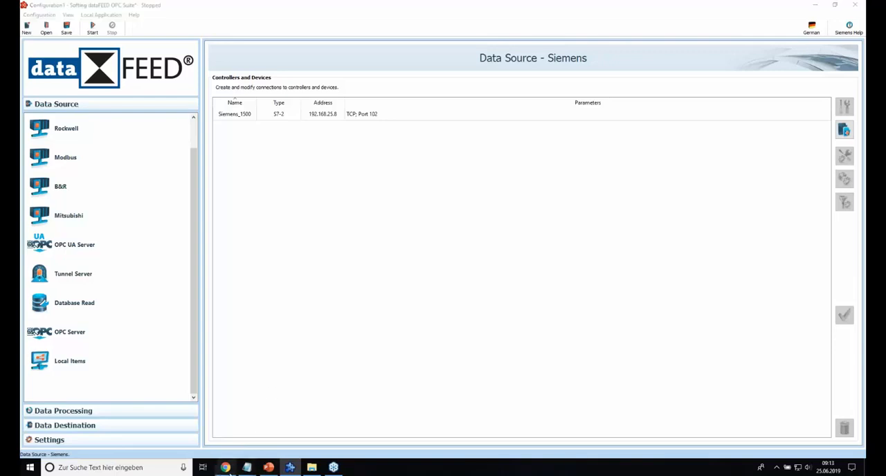
pyautogui.click(226, 468)
pyautogui.click(101, 7)
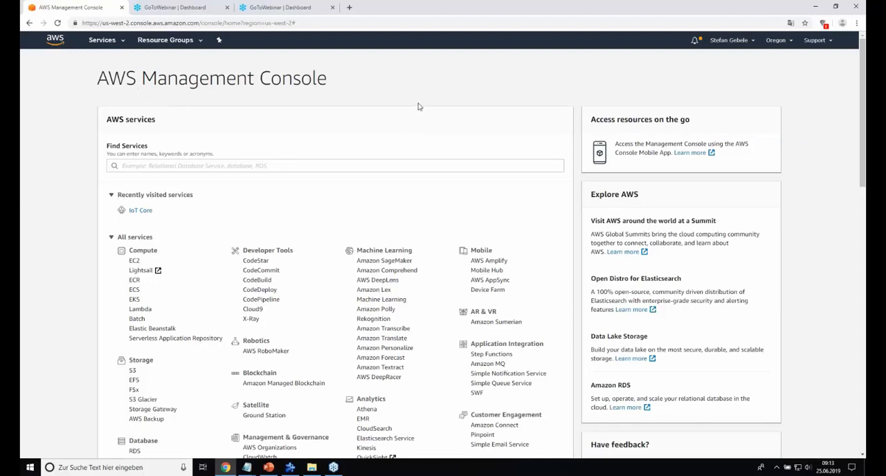
pyautogui.scroll(-6, 526, 118)
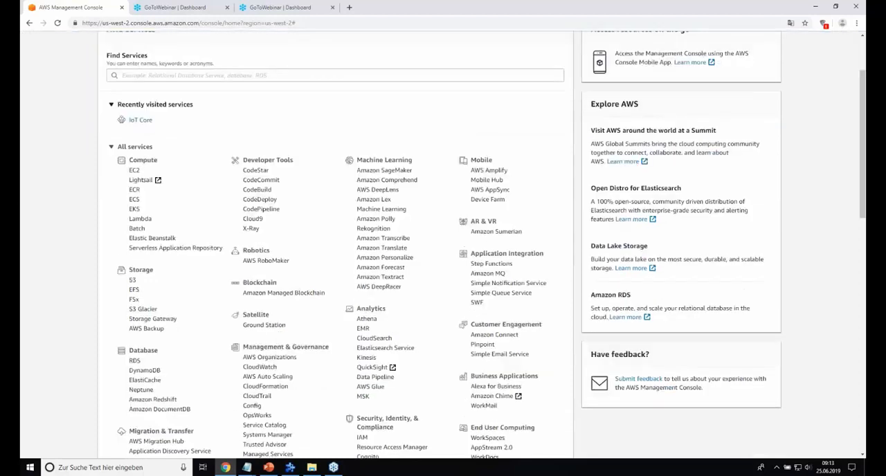
pyautogui.scroll(3, 531, 117)
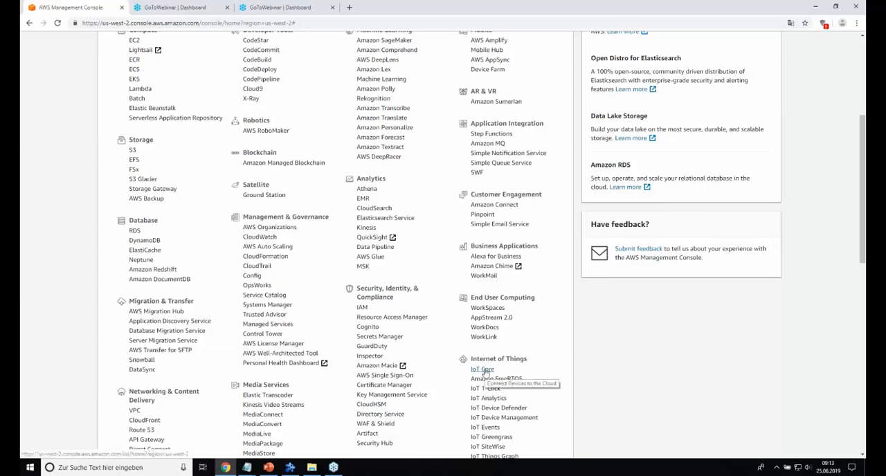
pyautogui.click(484, 371)
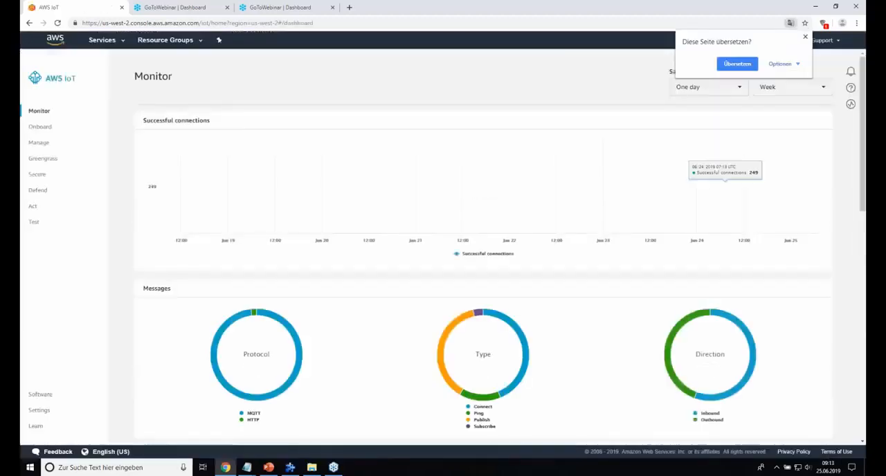
pyautogui.click(805, 37)
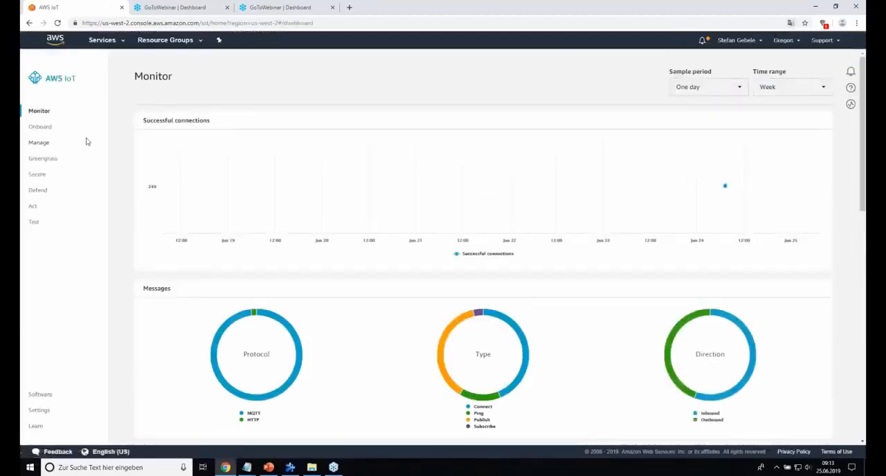
# Step: Start registering a single thing in AWS IoT and name it SiemensPLC
pyautogui.click(43, 143)
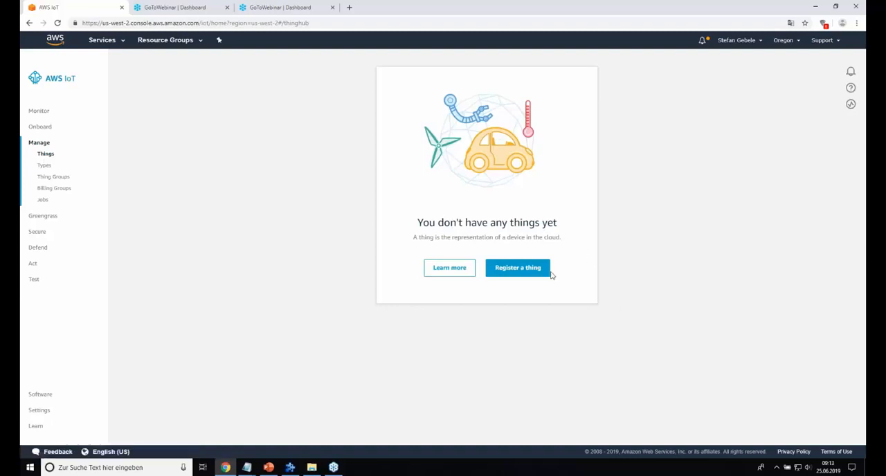
pyautogui.click(529, 271)
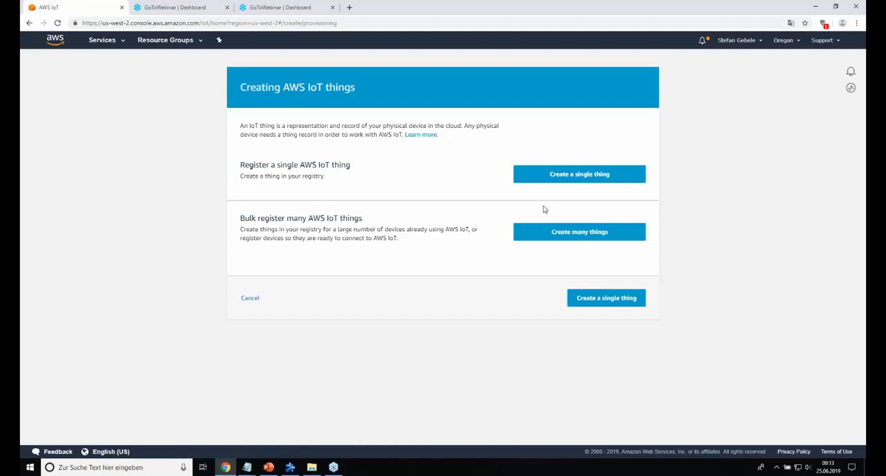
pyautogui.click(587, 179)
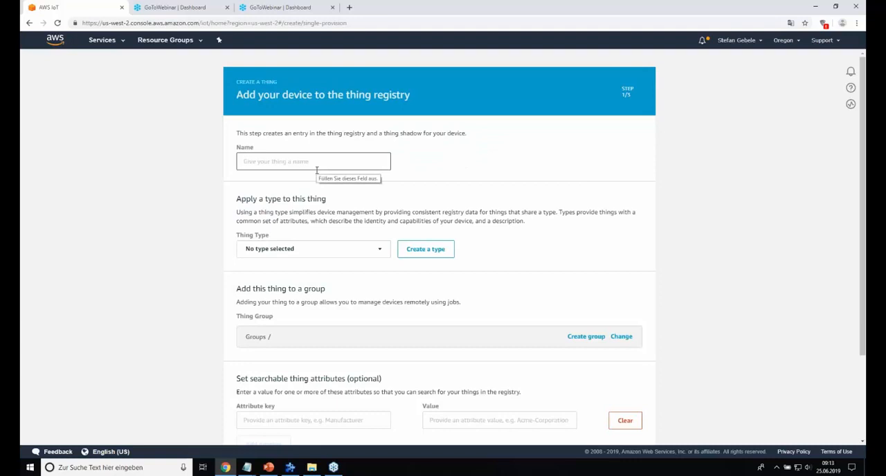
pyautogui.write('Siemes')
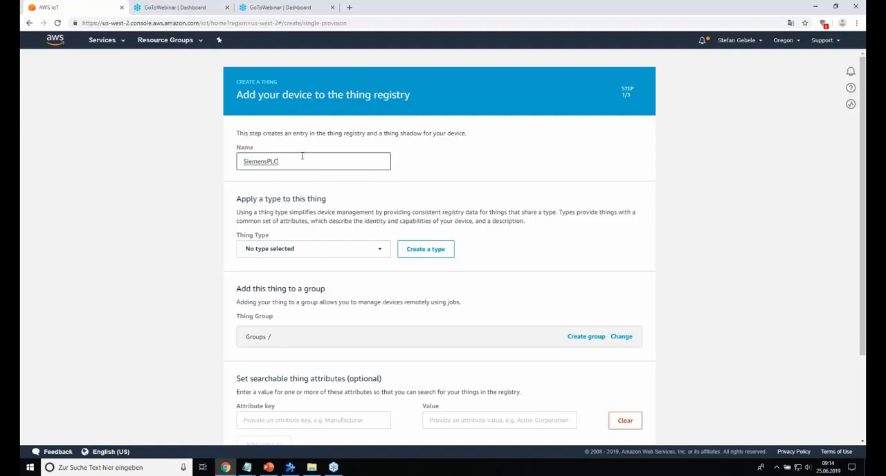
# Step: Copy the thing name SiemensPLC to the end of the Webinar AWS Zugang.txt notes in the text editor, then minimize the notes
pyautogui.moveTo(283, 162); pyautogui.dragTo(243, 161)
pyautogui.hotkey('ctrl', 'c')
pyautogui.click(247, 468)
pyautogui.click(275, 447)
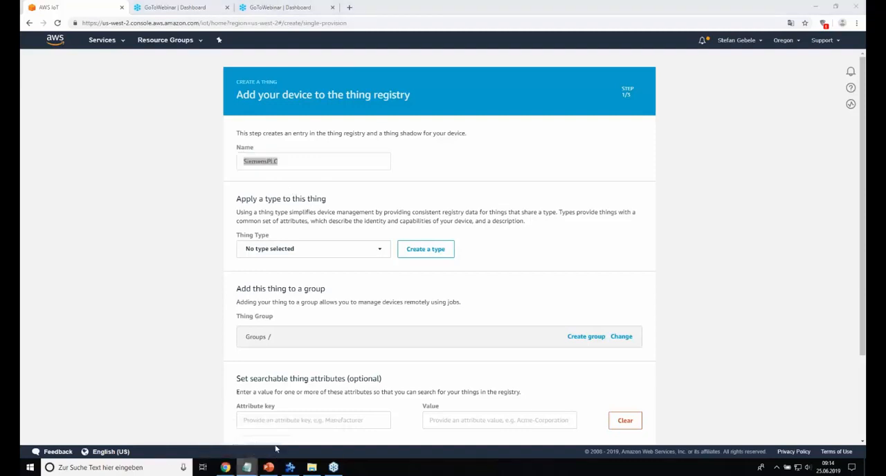
pyautogui.click(247, 468)
pyautogui.click(316, 218)
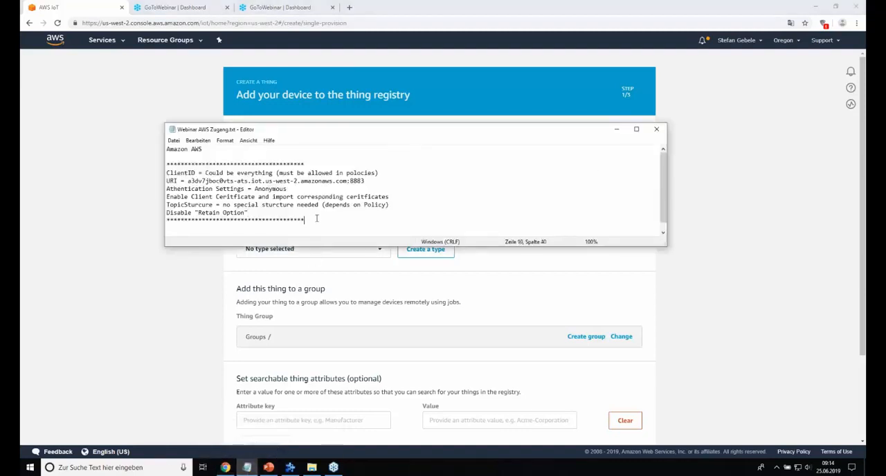
pyautogui.press('Return')
pyautogui.press('Return')
pyautogui.hotkey('ctrl', 'v')
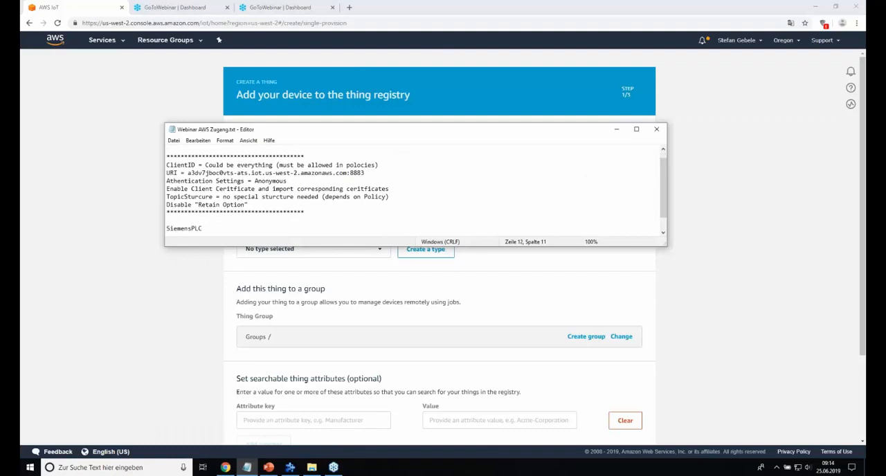
pyautogui.click(621, 130)
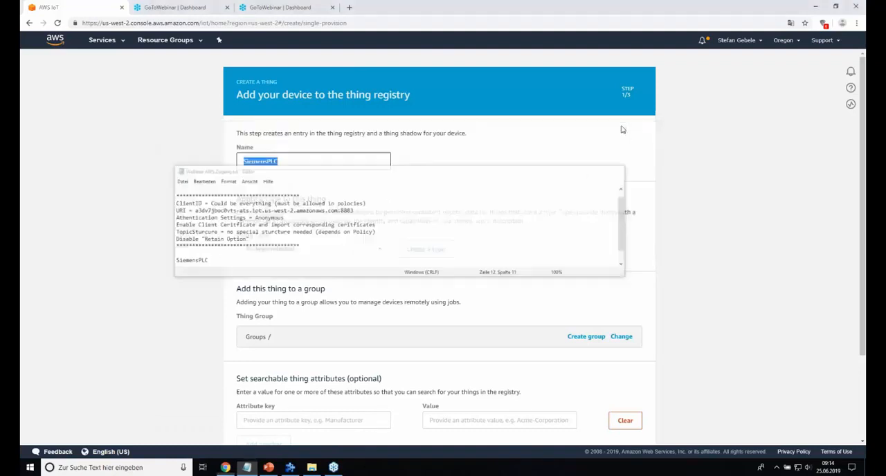
# Step: Leave the thing's type, group and searchable attributes at their defaults and generate a one-click certificate for it
pyautogui.scroll(-2, 342, 178)
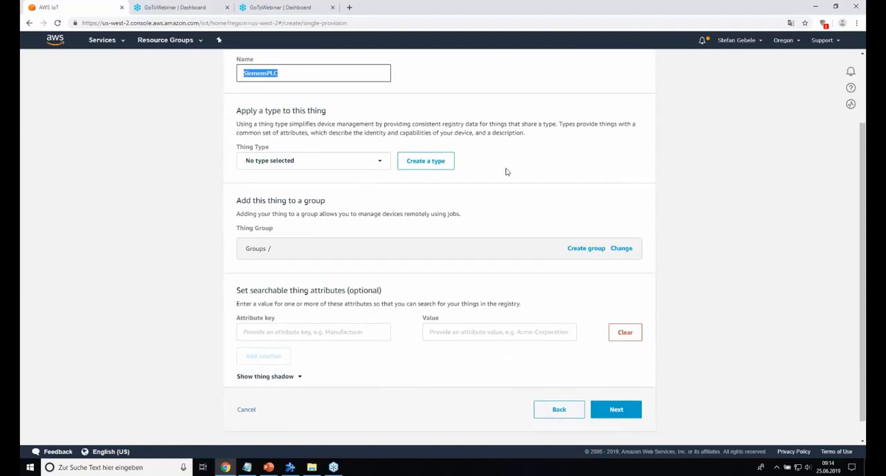
pyautogui.scroll(-1, 505, 172)
pyautogui.scroll(2, 497, 184)
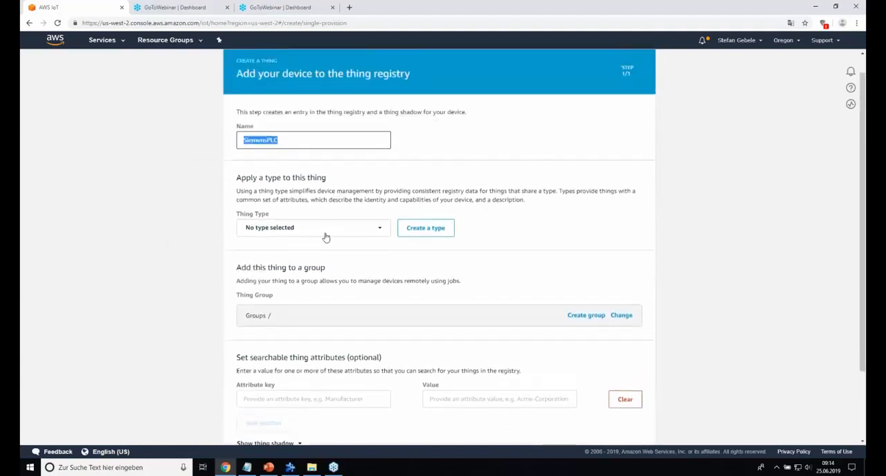
pyautogui.scroll(-2, 326, 237)
pyautogui.scroll(2, 308, 222)
pyautogui.scroll(1, 308, 221)
pyautogui.scroll(-2, 344, 187)
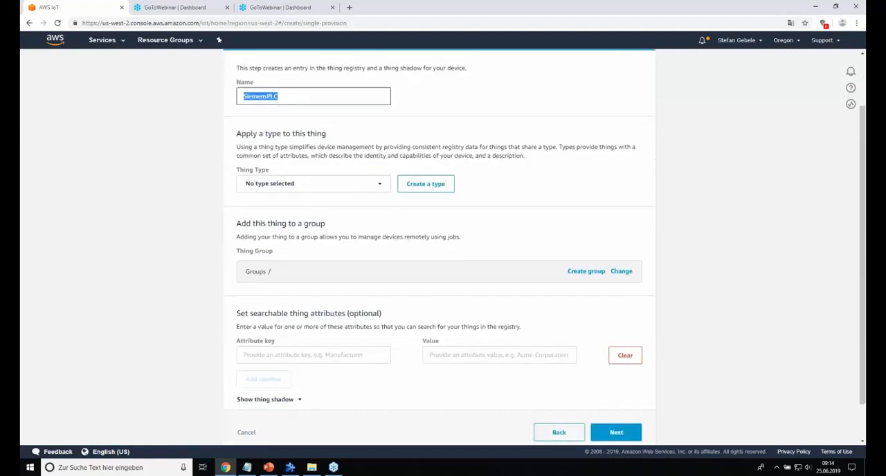
pyautogui.scroll(-1, 365, 341)
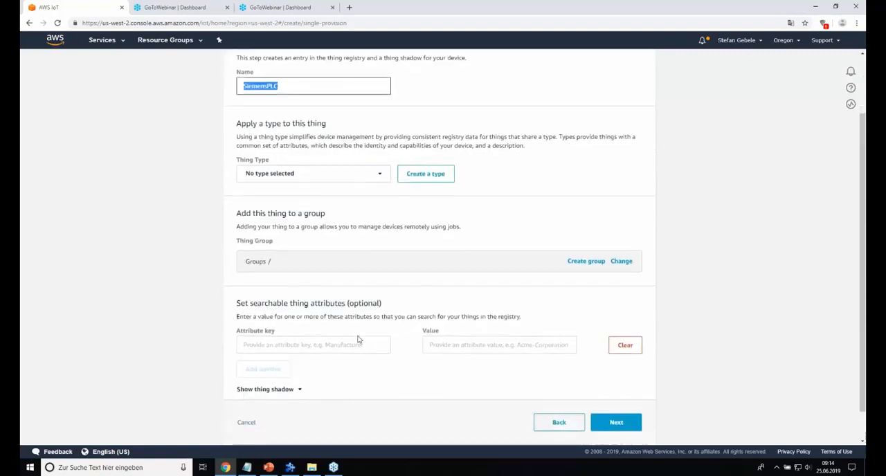
pyautogui.click(631, 393)
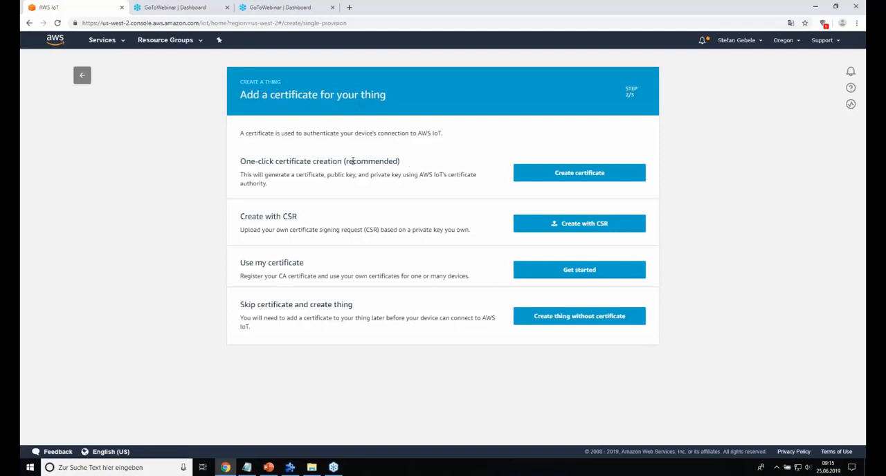
pyautogui.click(566, 177)
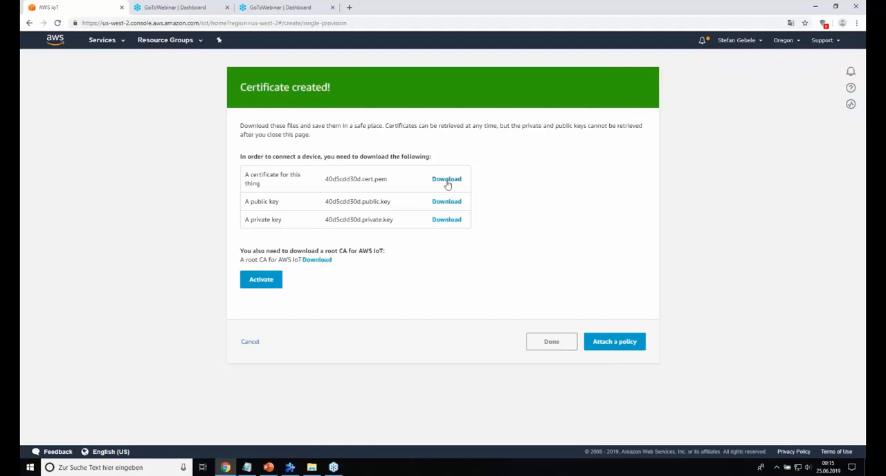
# Step: Download the thing's certificate, public key and private key, and activate the certificate
pyautogui.click(447, 179)
pyautogui.click(446, 202)
pyautogui.click(447, 219)
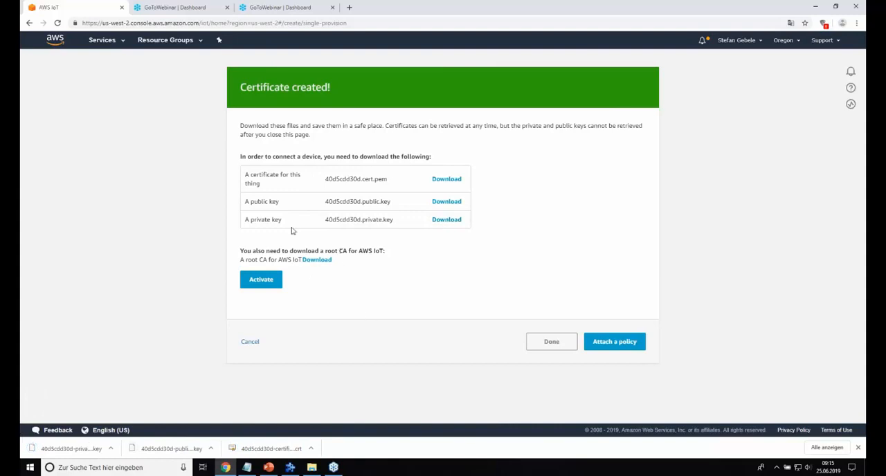
pyautogui.click(270, 286)
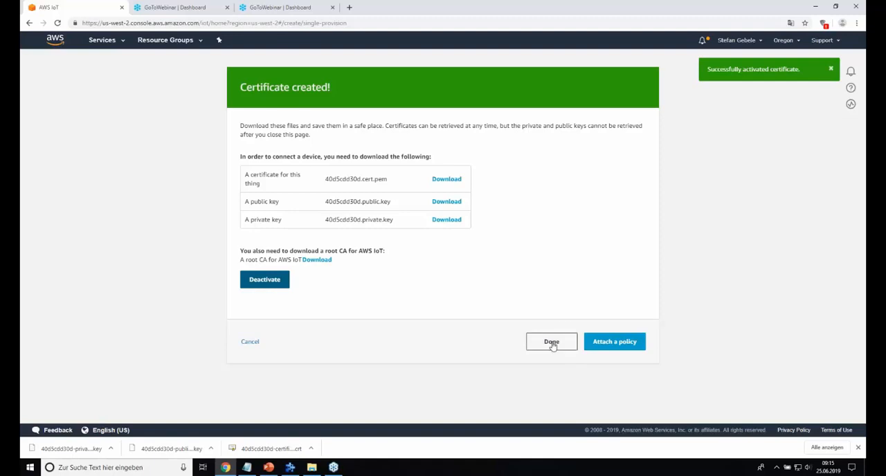
# Step: Finish registering the thing and start creating a new AWS IoT security policy named PLCPolicy
pyautogui.click(552, 343)
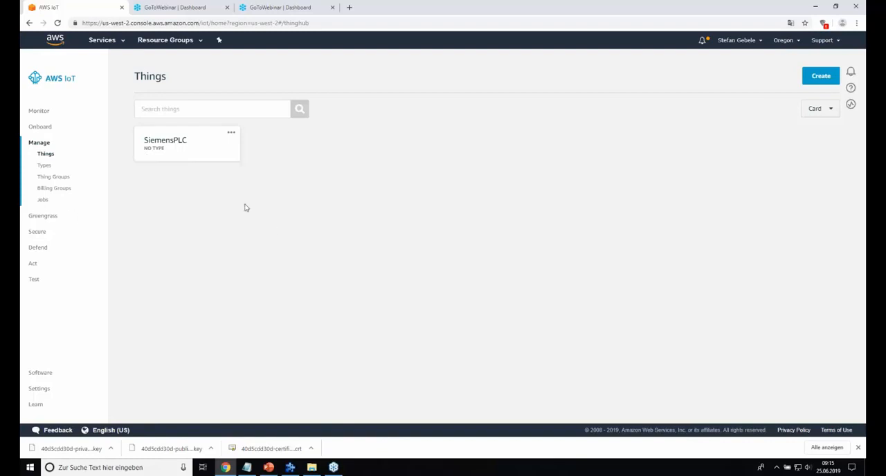
pyautogui.click(38, 233)
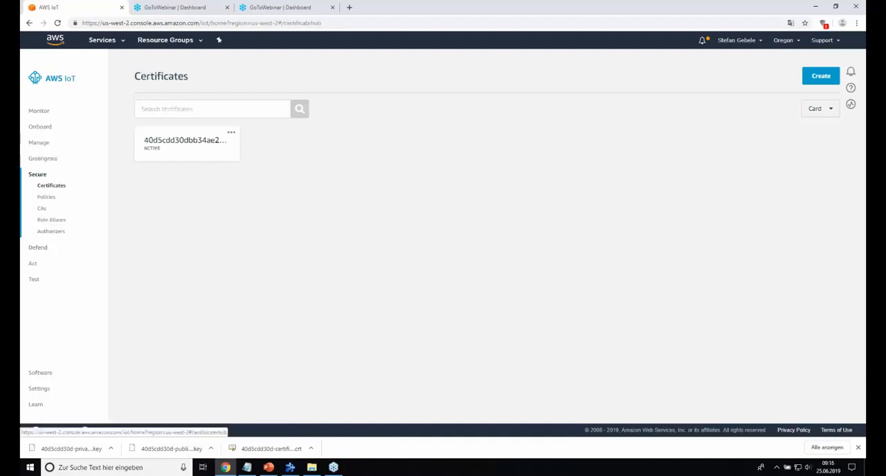
pyautogui.click(46, 197)
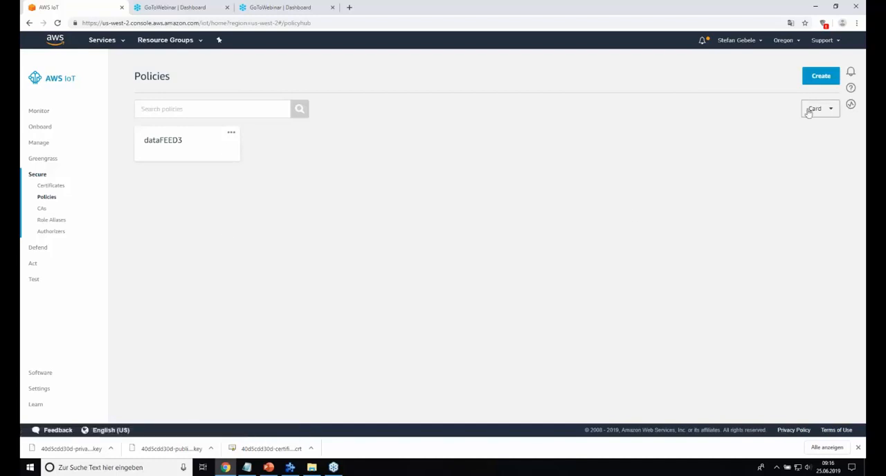
pyautogui.click(819, 76)
pyautogui.click(325, 166)
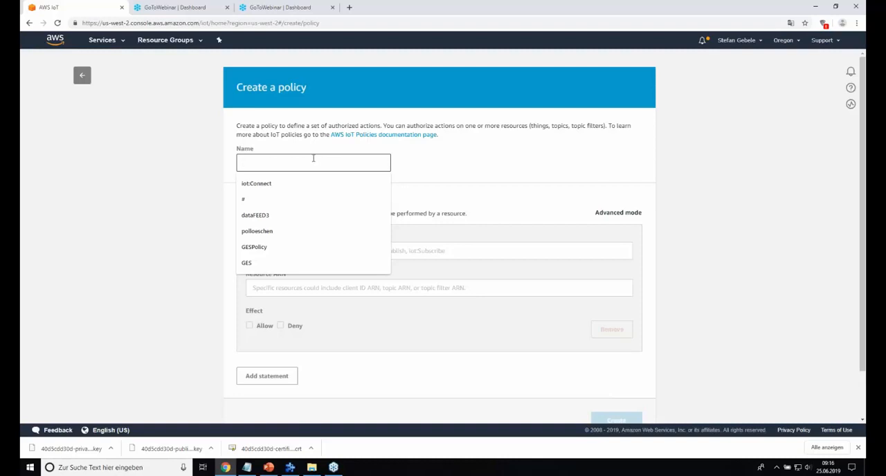
pyautogui.write('P')
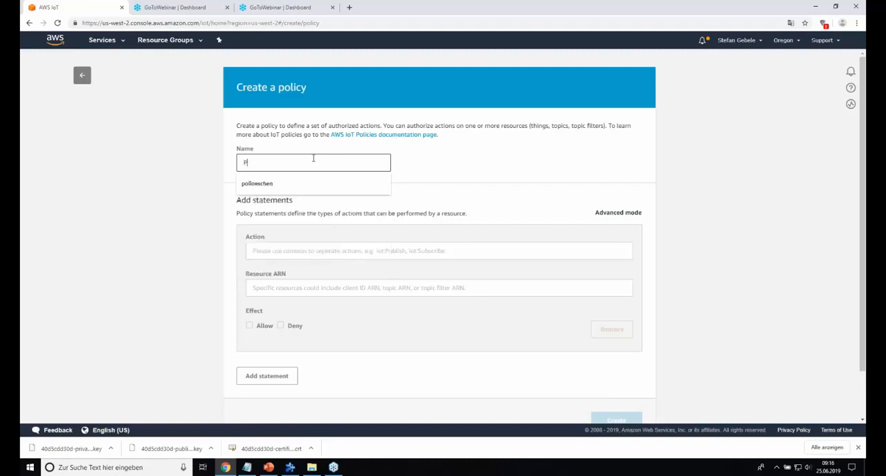
pyautogui.write('LCPolicy')
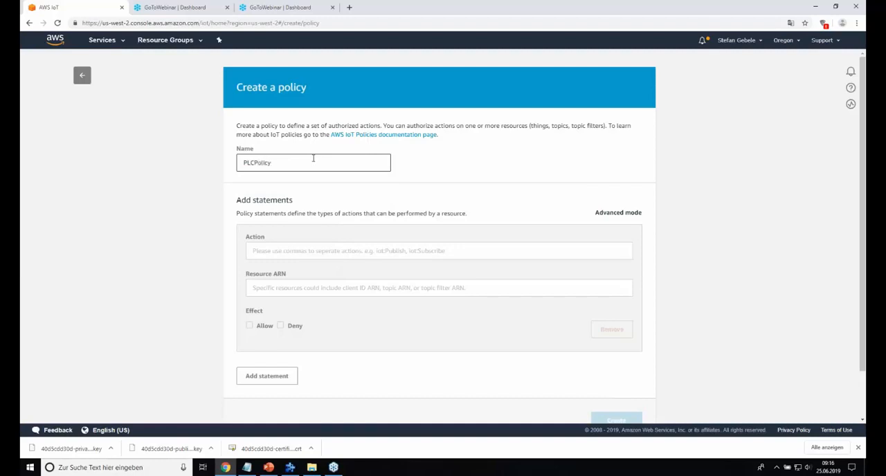
# Step: Define the first policy statement to allow iot:Connect, with SiemensPLC as the client ID in the resource ARN
pyautogui.scroll(-1, 308, 182)
pyautogui.click(297, 206)
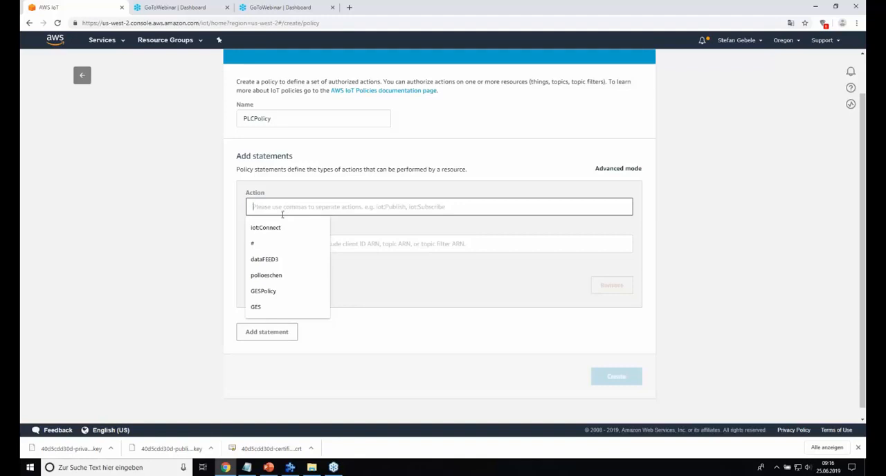
pyautogui.click(276, 228)
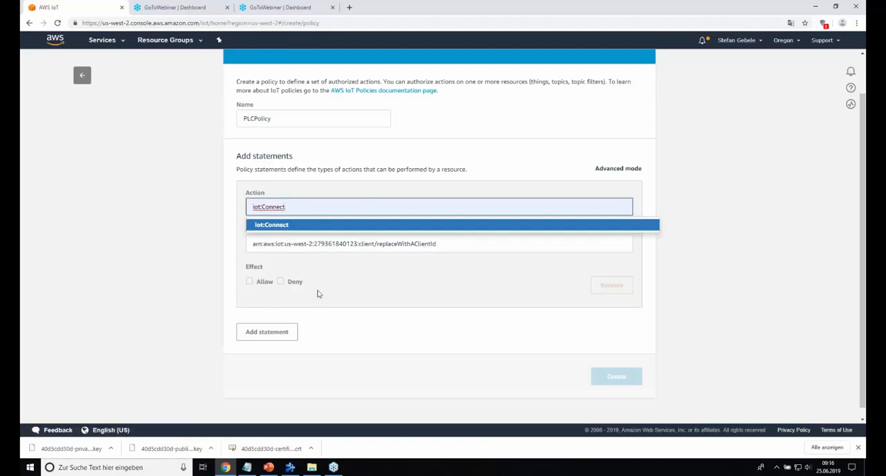
pyautogui.click(461, 244)
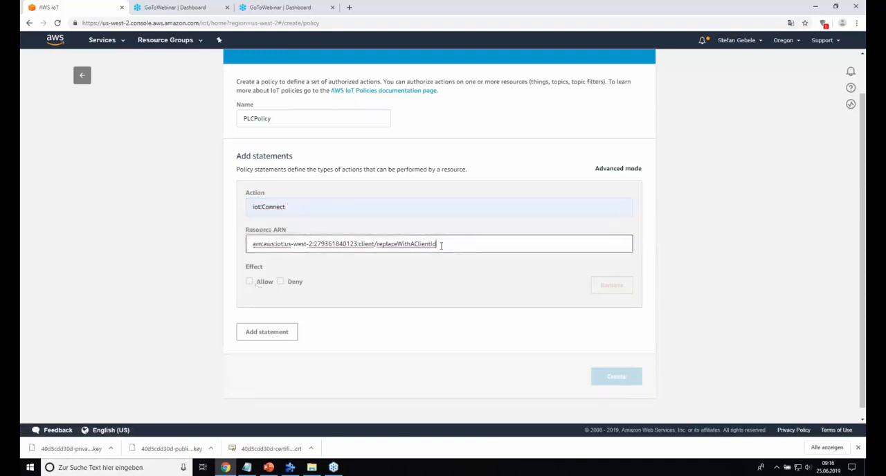
pyautogui.doubleClick(406, 244)
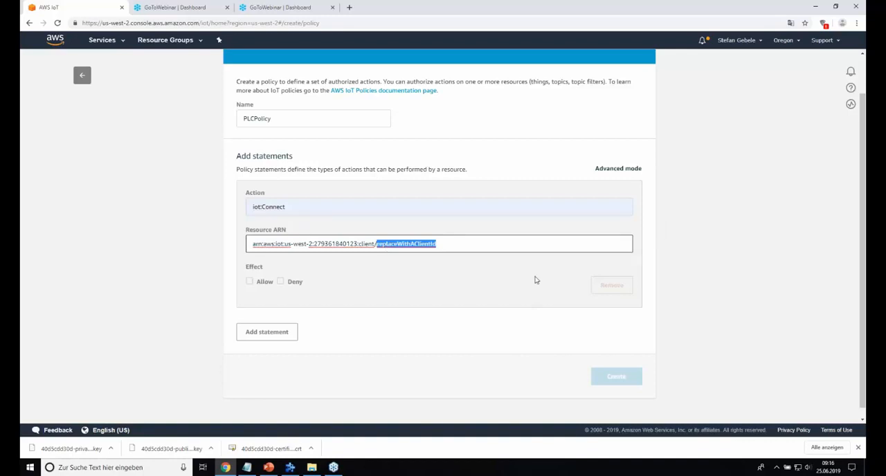
pyautogui.press('BackSpace')
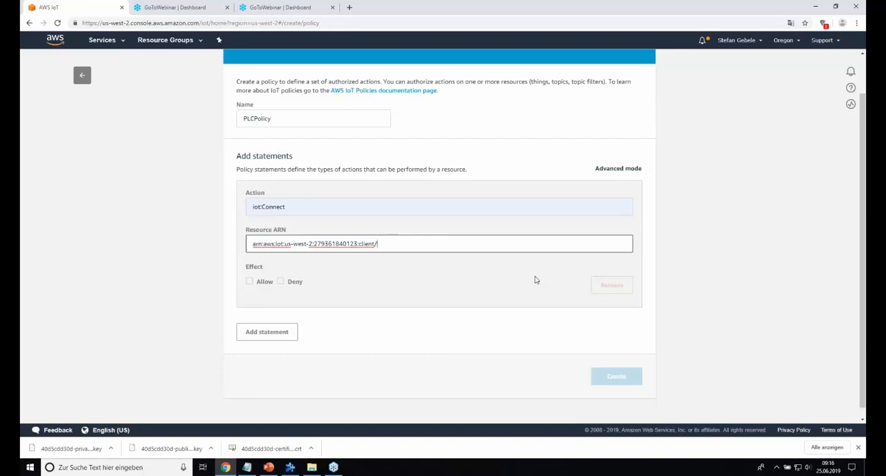
pyautogui.write('SiemensPLC')
pyautogui.click(249, 282)
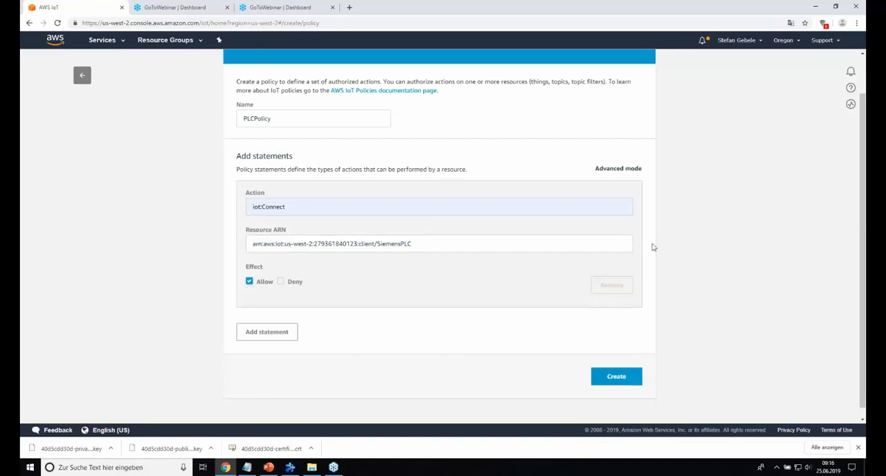
# Step: Add a second statement to the policy with the action iot:Publish
pyautogui.click(272, 333)
pyautogui.click(335, 329)
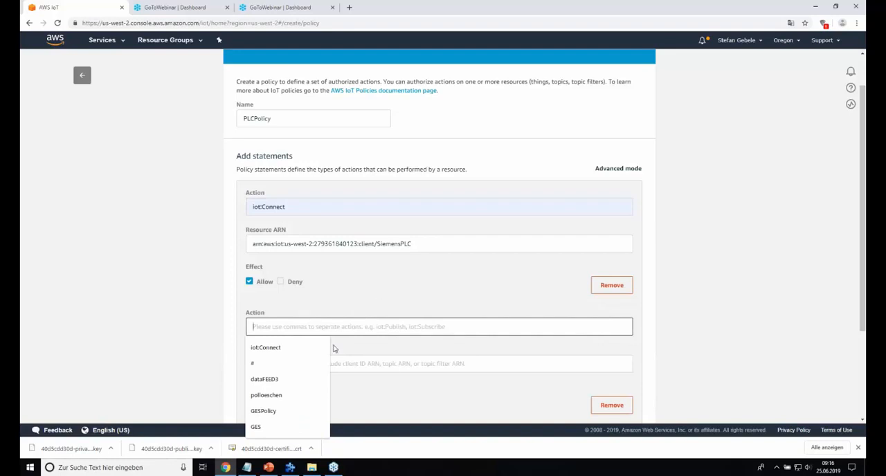
pyautogui.write('iot')
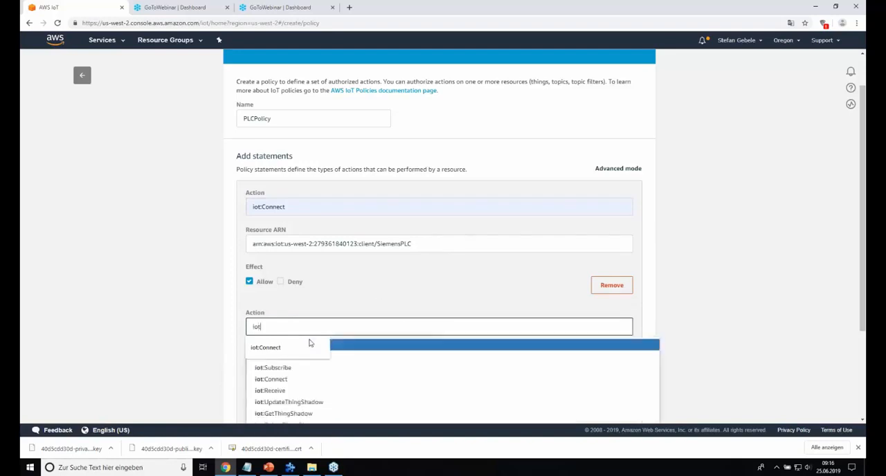
pyautogui.write(':Pu')
pyautogui.click(277, 345)
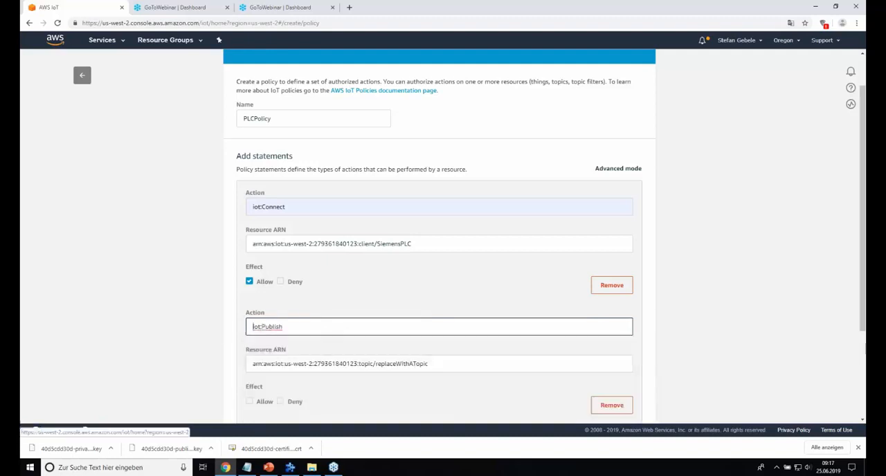
# Step: Replace the topic placeholder in the iot:Publish statement's resource ARN with Temperature
pyautogui.moveTo(454, 366); pyautogui.dragTo(376, 364)
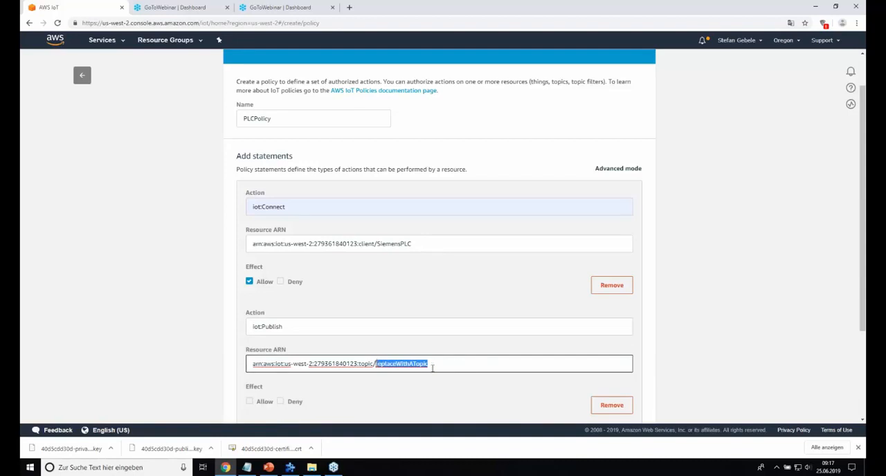
pyautogui.press('BackSpace')
pyautogui.write('Temperatu')
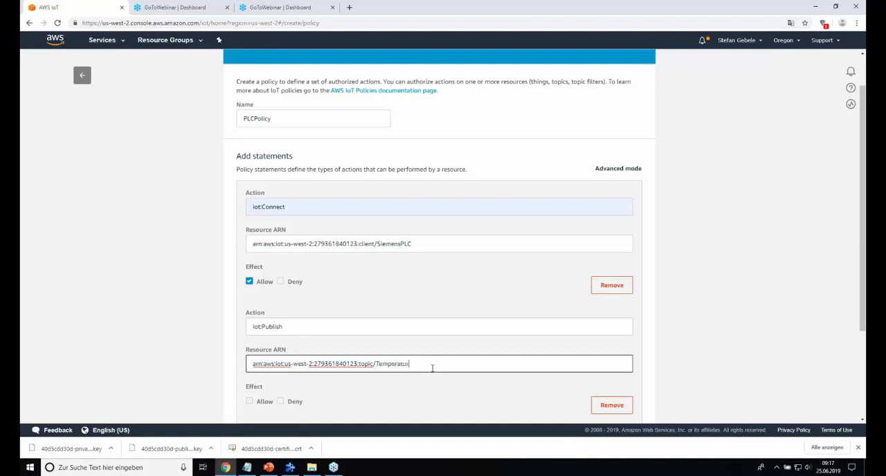
pyautogui.write('re')
# Step: Copy the topic name Temperature onto a new line at the end of the Webinar AWS Zugang.txt notes, then minimize the notes
pyautogui.moveTo(420, 367); pyautogui.dragTo(376, 365)
pyautogui.hotkey('ctrl', 'c')
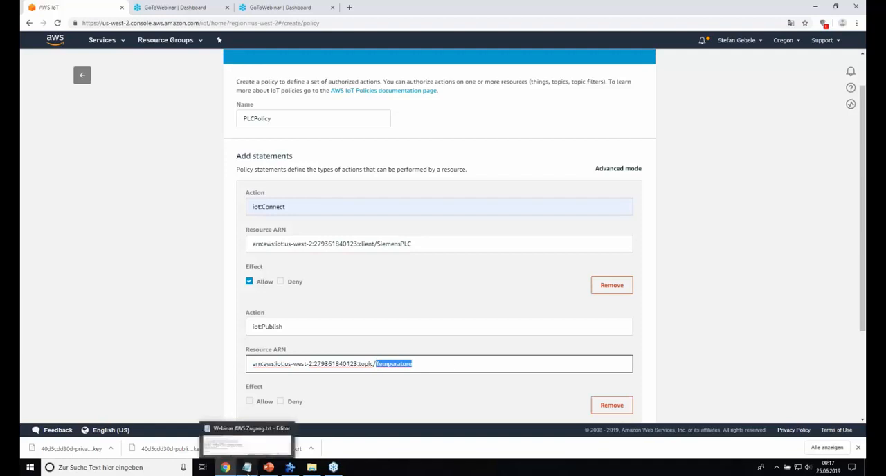
pyautogui.click(255, 432)
pyautogui.press('Return')
pyautogui.hotkey('ctrl', 'v')
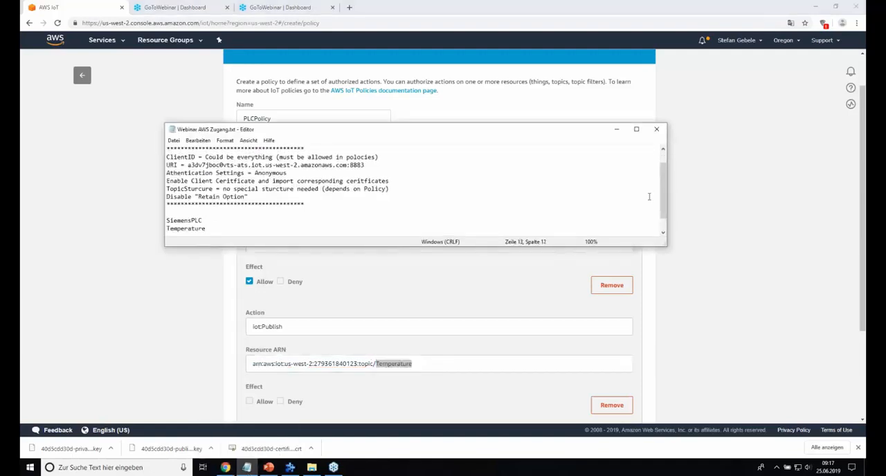
pyautogui.click(617, 131)
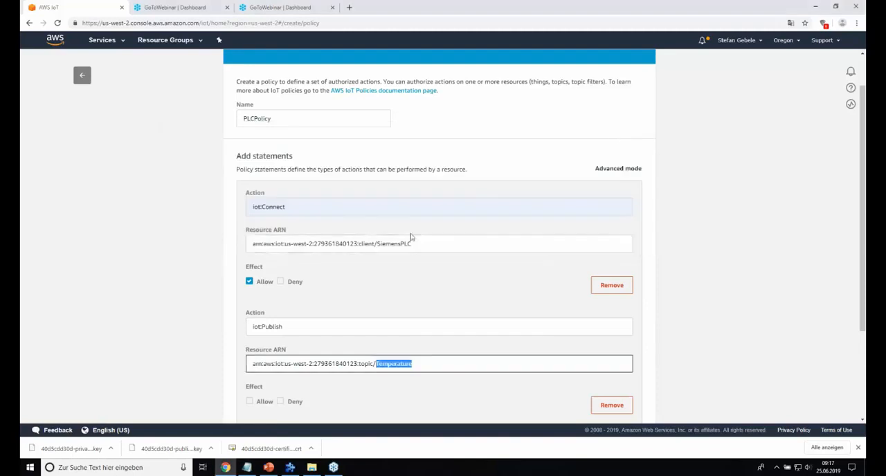
# Step: Set the iot:Publish statement's effect to Allow and create the policy
pyautogui.scroll(-3, 528, 292)
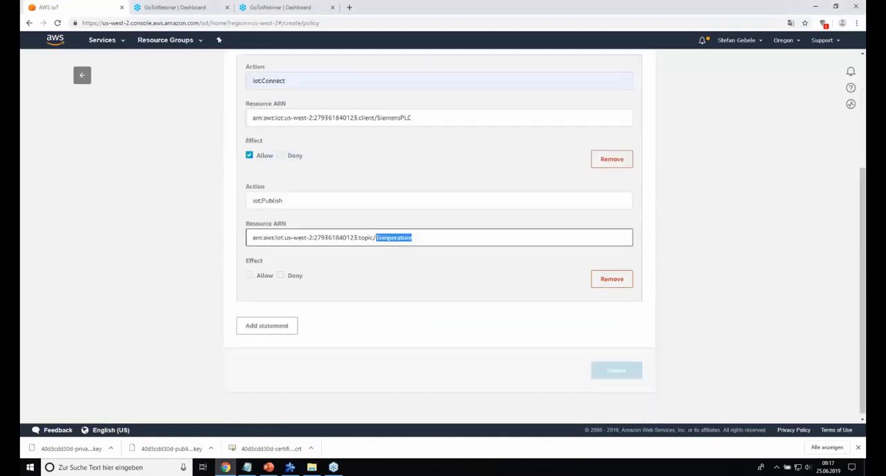
pyautogui.click(250, 273)
pyautogui.scroll(5, 376, 188)
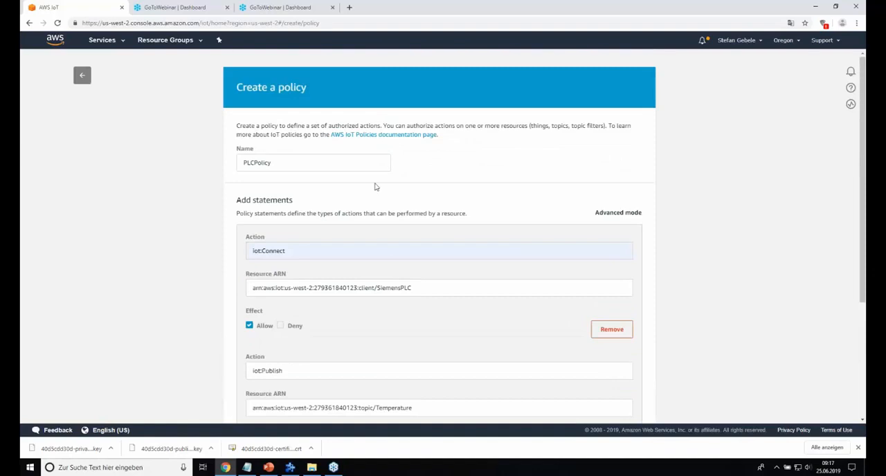
pyautogui.scroll(-5, 375, 188)
pyautogui.click(620, 368)
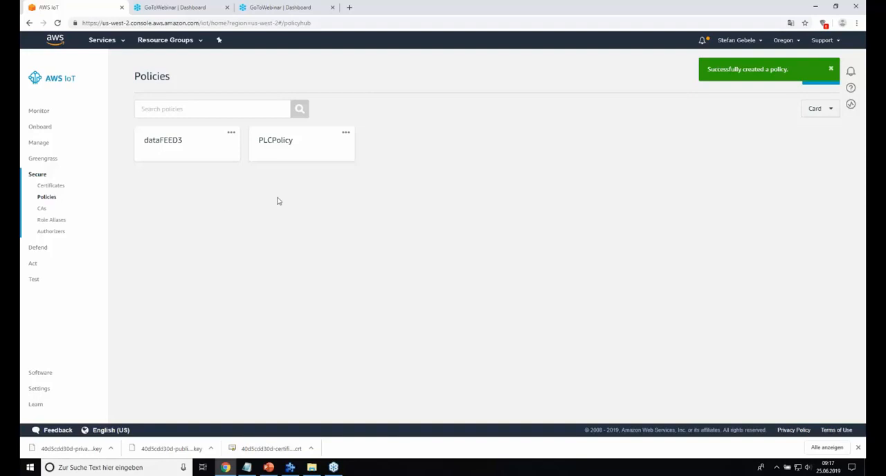
# Step: Attach the PLCPolicy policy to the thing's active certificate
pyautogui.click(56, 187)
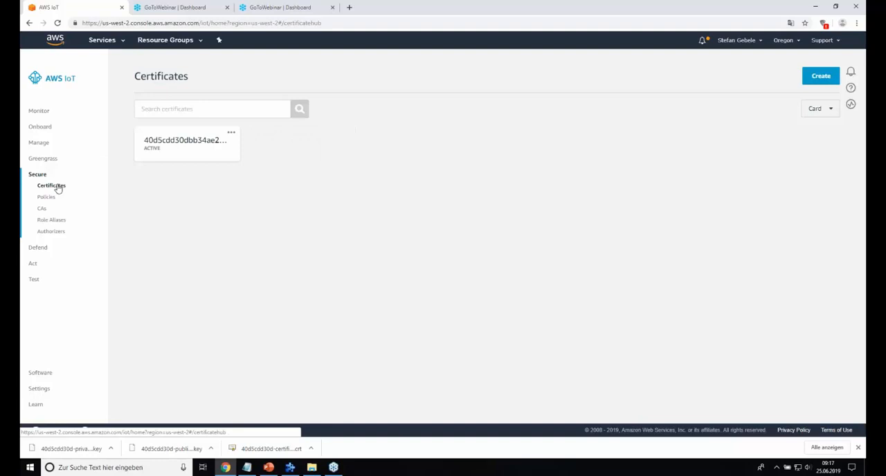
pyautogui.click(232, 134)
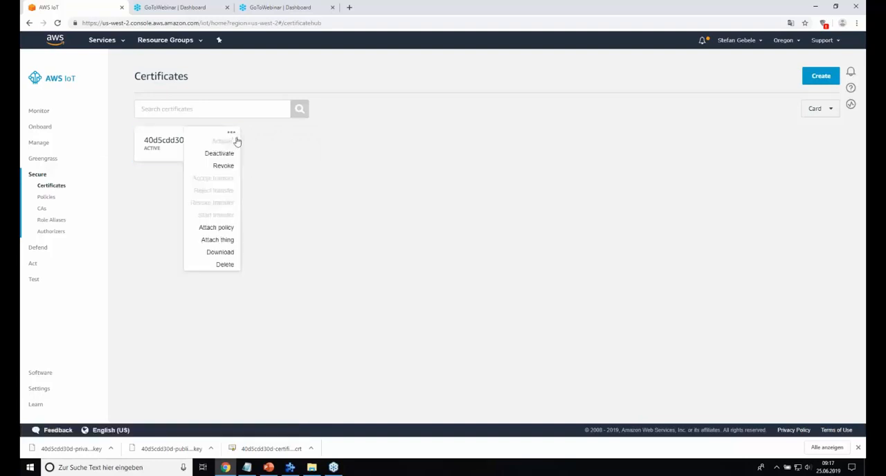
pyautogui.click(222, 231)
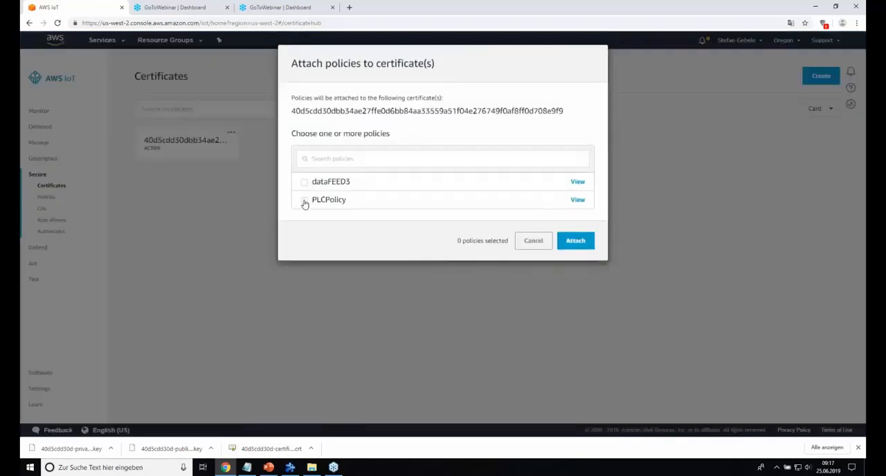
pyautogui.click(304, 201)
pyautogui.click(576, 242)
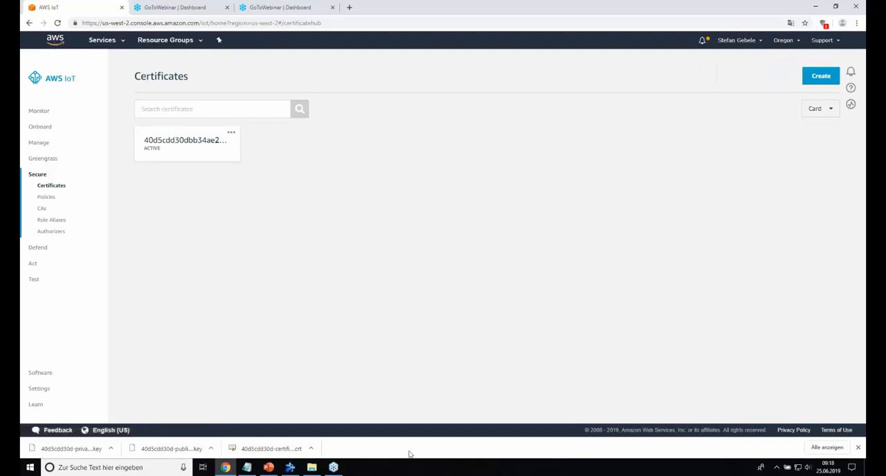
# Step: Switch to dataFEED OPC Suite and add an MQTT Broker data destination connection named MQTT_AWS
pyautogui.click(291, 469)
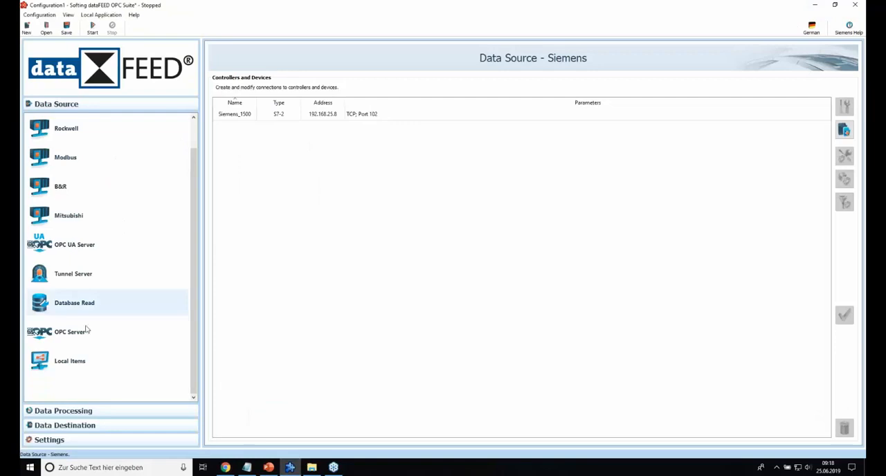
pyautogui.click(62, 425)
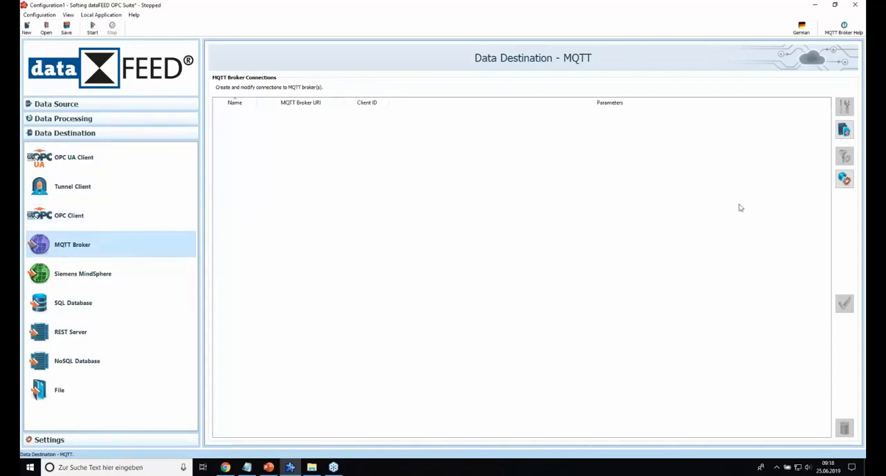
pyautogui.click(845, 131)
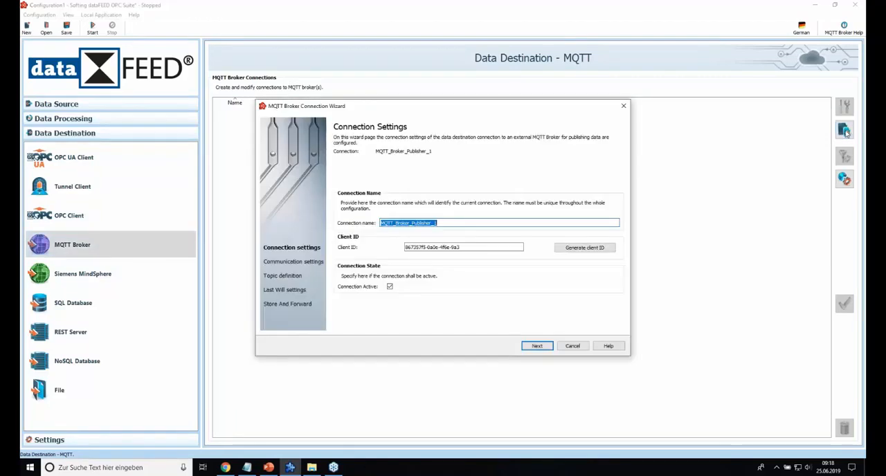
pyautogui.moveTo(452, 222); pyautogui.dragTo(398, 223)
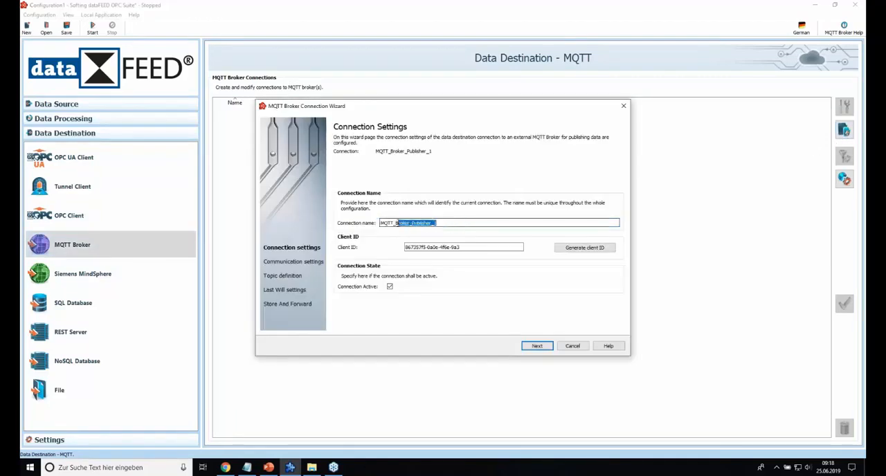
pyautogui.press('BackSpace')
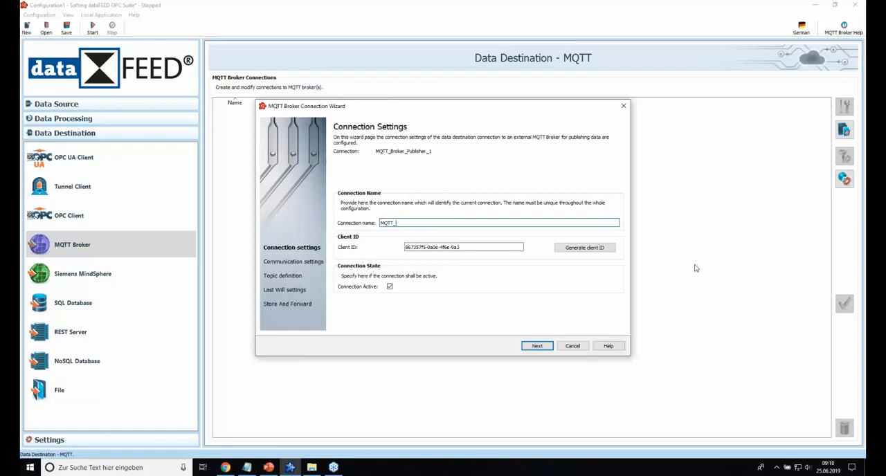
pyautogui.press('Return')
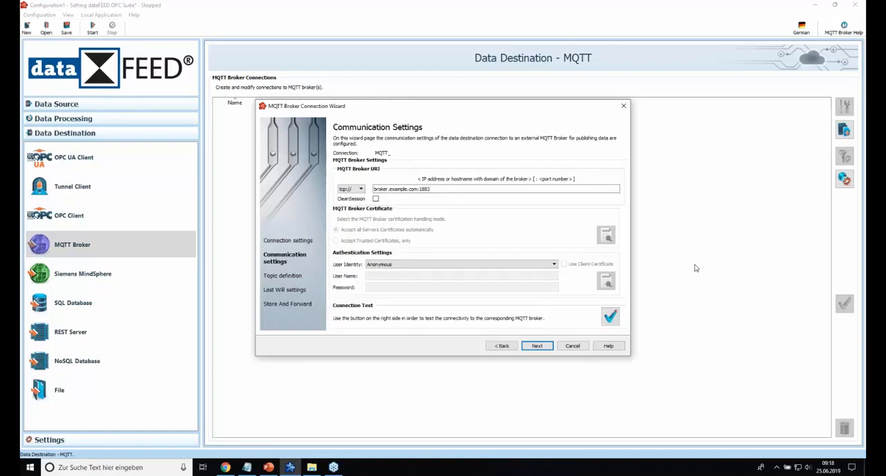
pyautogui.click(501, 346)
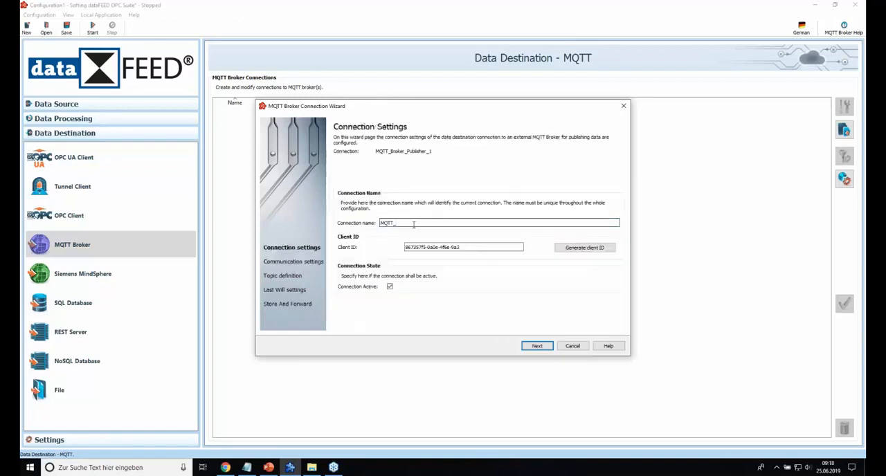
pyautogui.write('AWS')
# Step: Replace the generated client ID with SiemensPLC, copied from the Webinar AWS Zugang.txt notes, and continue to the communication settings
pyautogui.moveTo(460, 248); pyautogui.dragTo(402, 248)
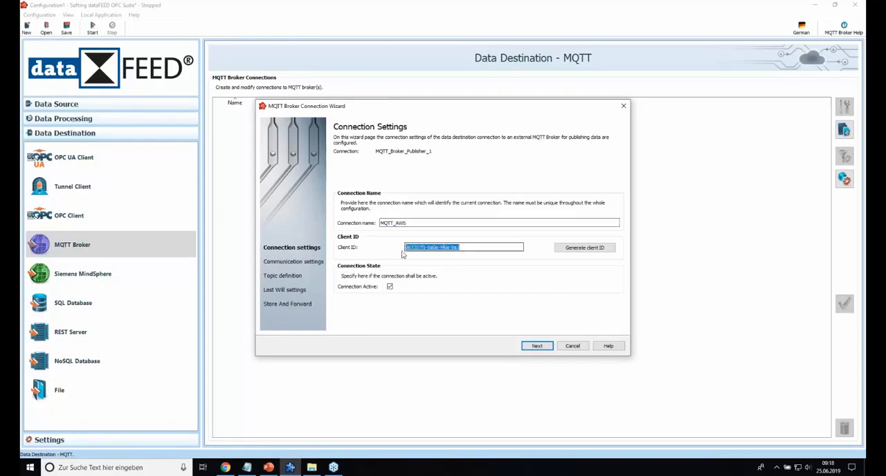
pyautogui.click(249, 468)
pyautogui.moveTo(205, 220); pyautogui.dragTo(169, 220)
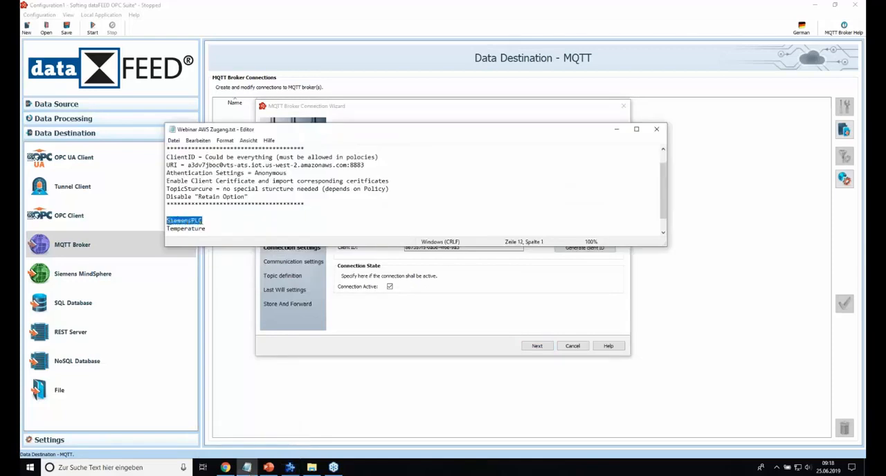
pyautogui.hotkey('ctrl', 'c')
pyautogui.click(617, 129)
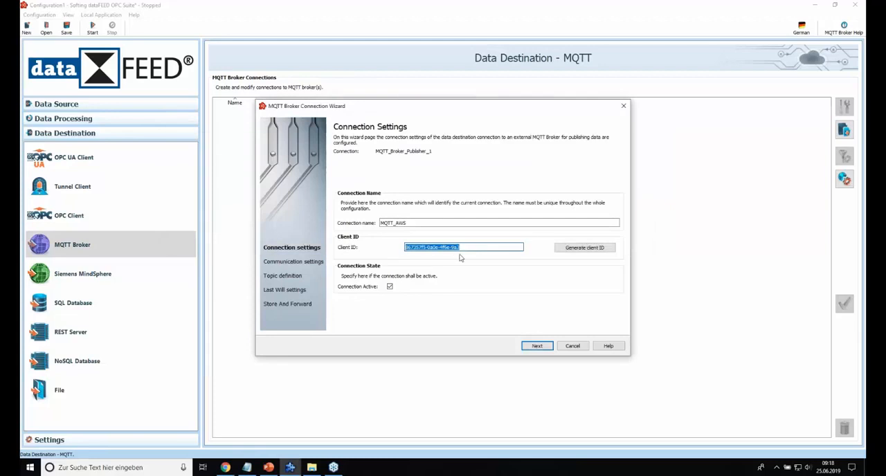
pyautogui.hotkey('ctrl', 'v')
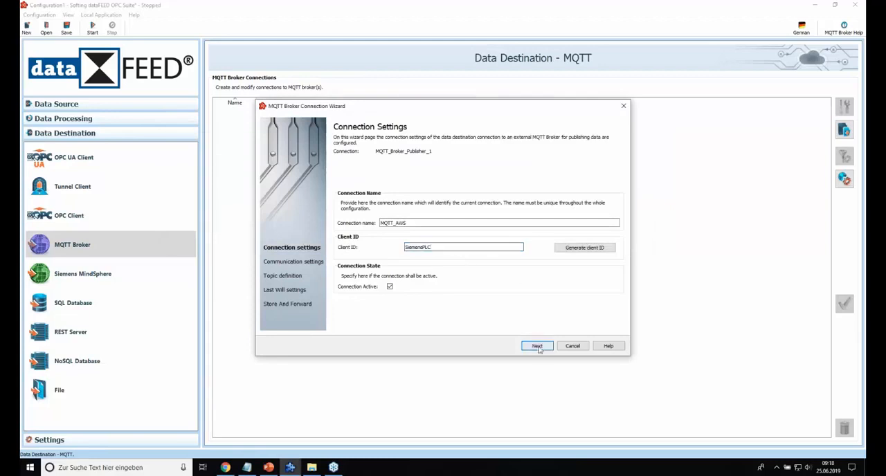
pyautogui.click(537, 346)
# Step: Set the protocol of the MQTT broker URI to ssl://
pyautogui.click(361, 189)
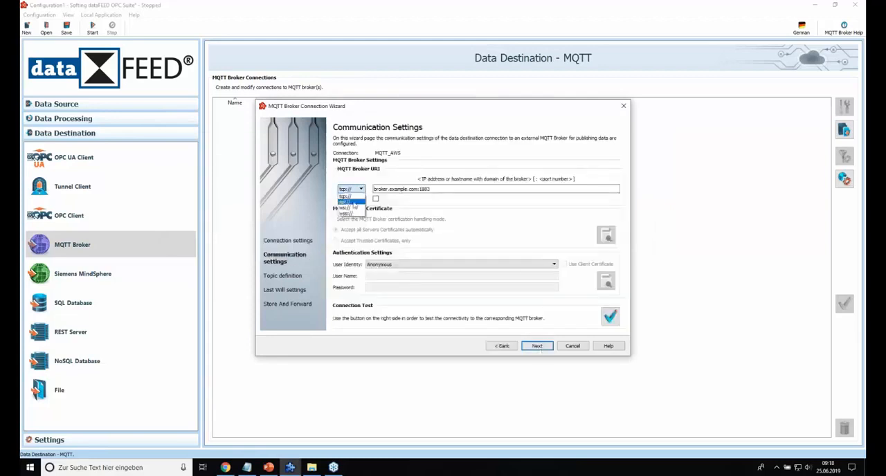
pyautogui.click(350, 202)
pyautogui.click(359, 189)
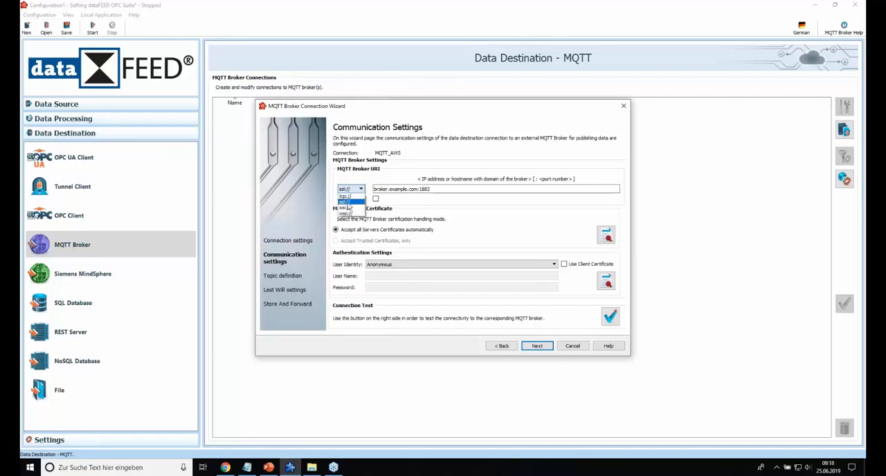
pyautogui.click(349, 202)
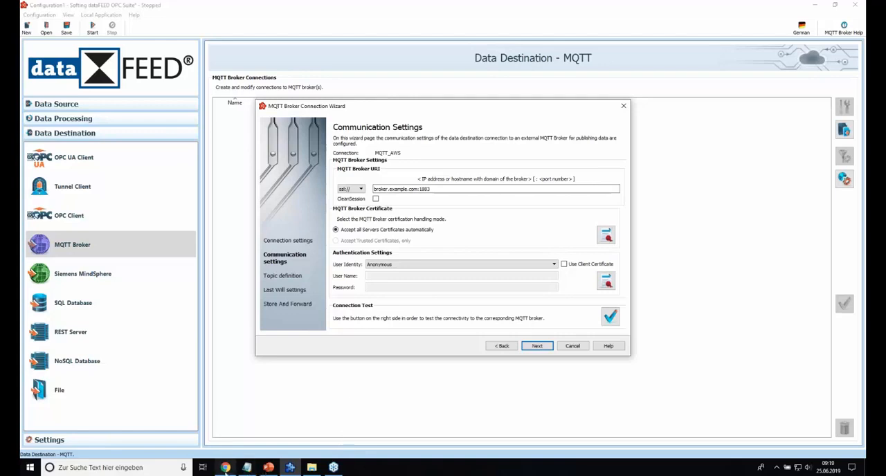
# Step: Copy the custom endpoint from the AWS IoT settings in Chrome into the dataFEED broker URI, using port 8883
pyautogui.click(225, 468)
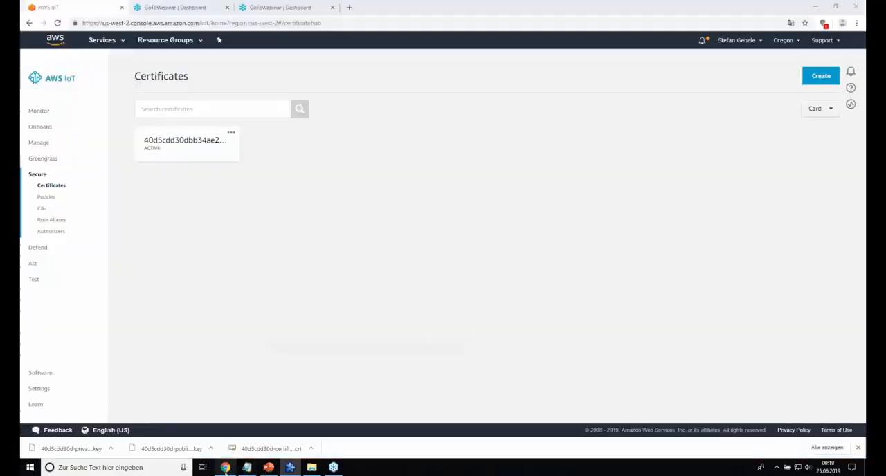
pyautogui.click(46, 393)
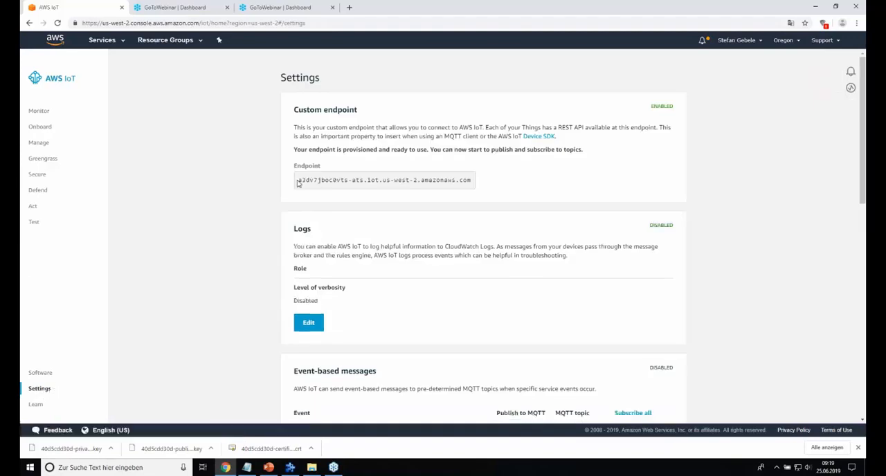
pyautogui.moveTo(307, 181); pyautogui.dragTo(468, 186)
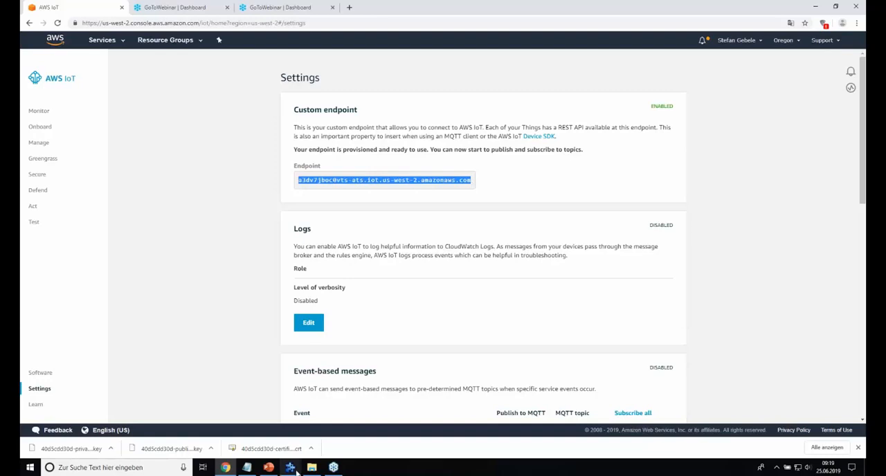
pyautogui.click(291, 469)
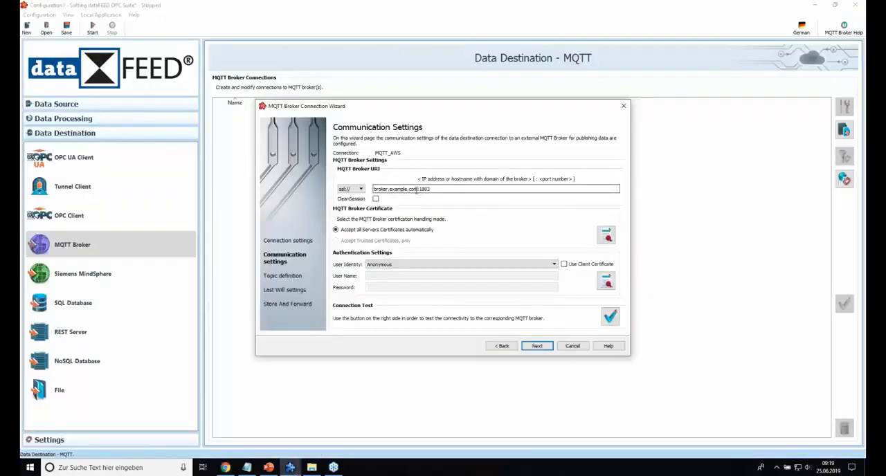
pyautogui.moveTo(417, 189); pyautogui.dragTo(373, 188)
pyautogui.hotkey('ctrl', 'v')
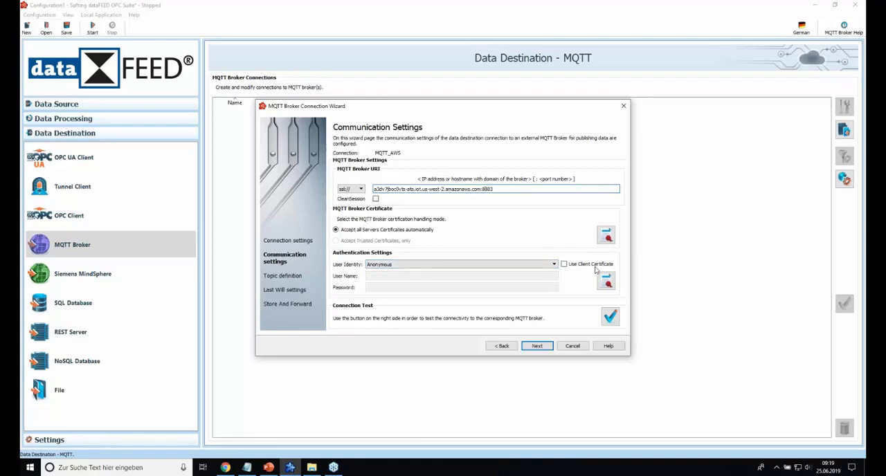
# Step: Keep the user identity on Anonymous and enable the use of a client certificate
pyautogui.click(554, 266)
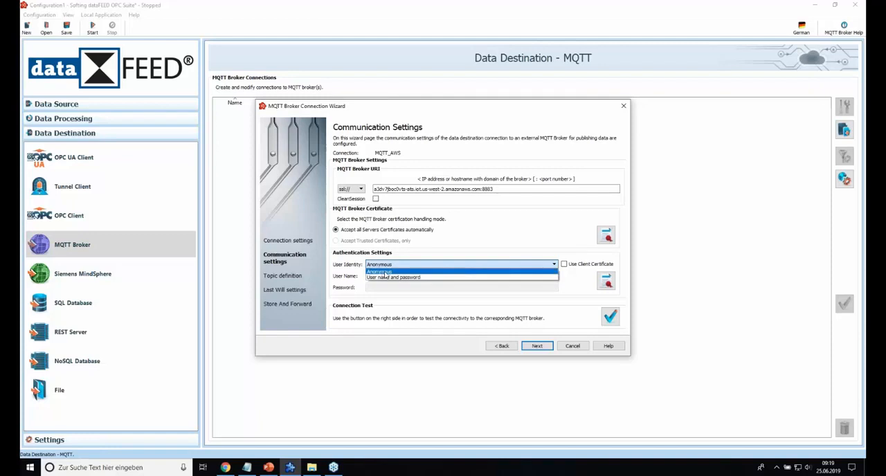
pyautogui.click(386, 273)
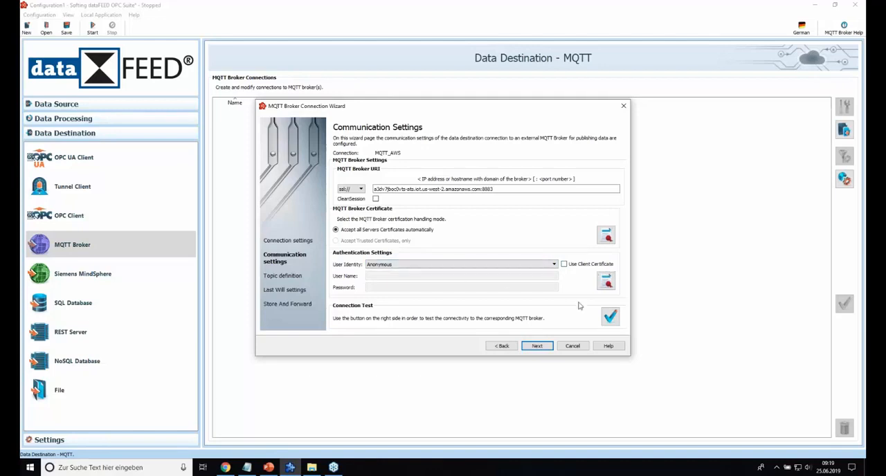
pyautogui.click(565, 265)
# Step: Assign 40d5cdd30d-certificate.pem.crt from the Downloads folder as the client's public certificate file
pyautogui.click(603, 279)
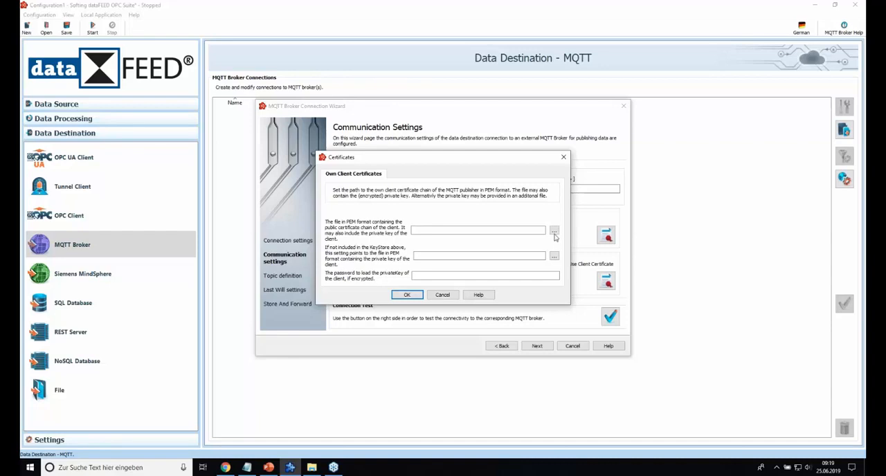
pyautogui.click(555, 231)
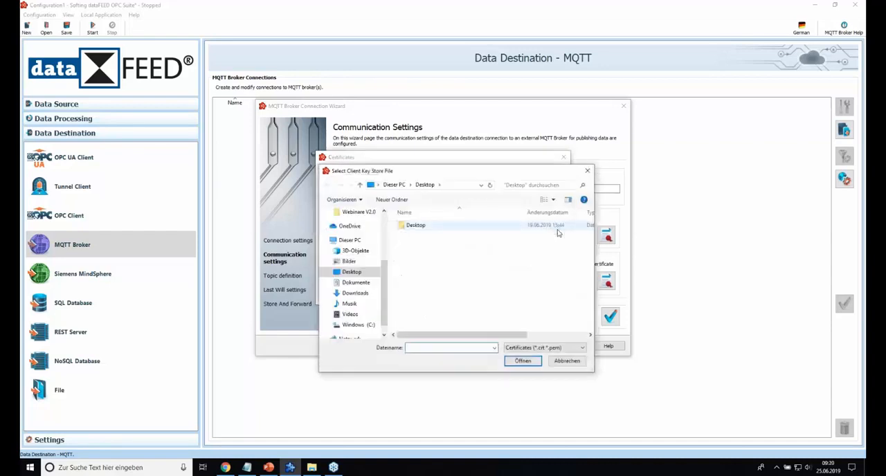
pyautogui.scroll(3, 363, 251)
pyautogui.scroll(2, 364, 251)
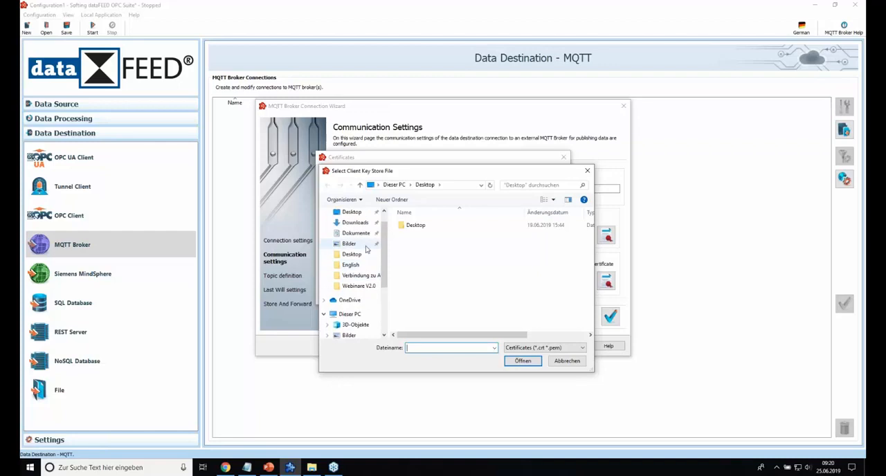
pyautogui.click(365, 224)
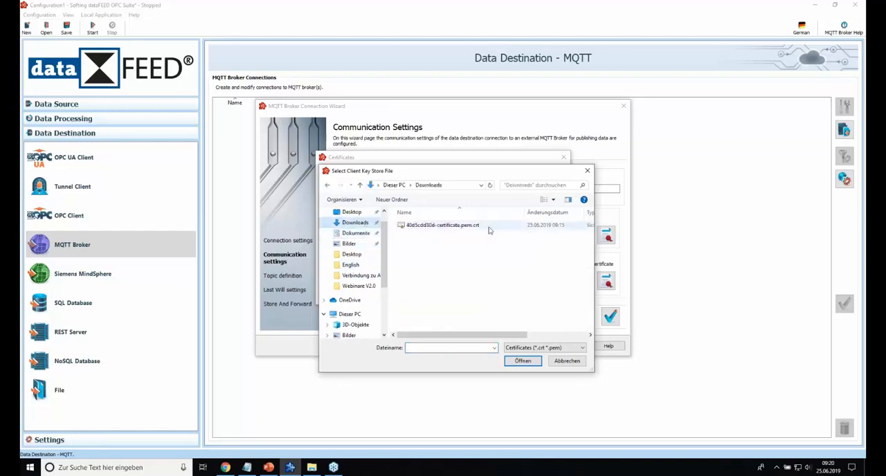
pyautogui.doubleClick(483, 228)
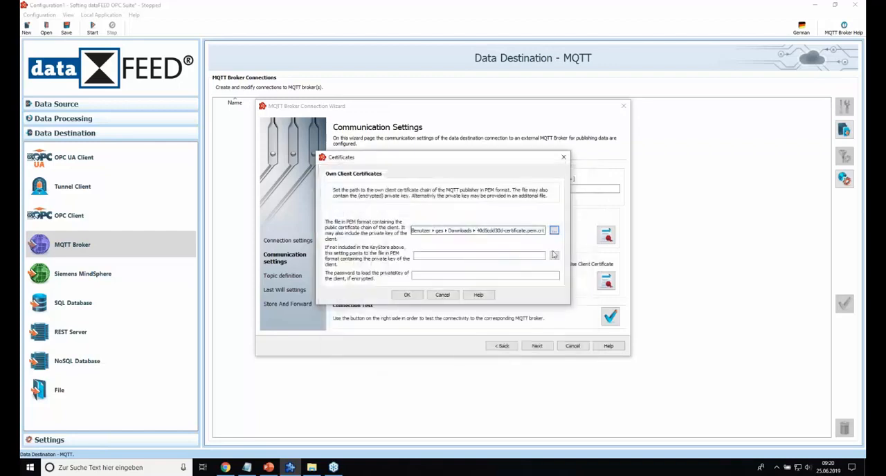
# Step: Assign 40d5cdd30d-private.pem.key from Downloads as the client's private key file and confirm the certificates without a password
pyautogui.click(554, 257)
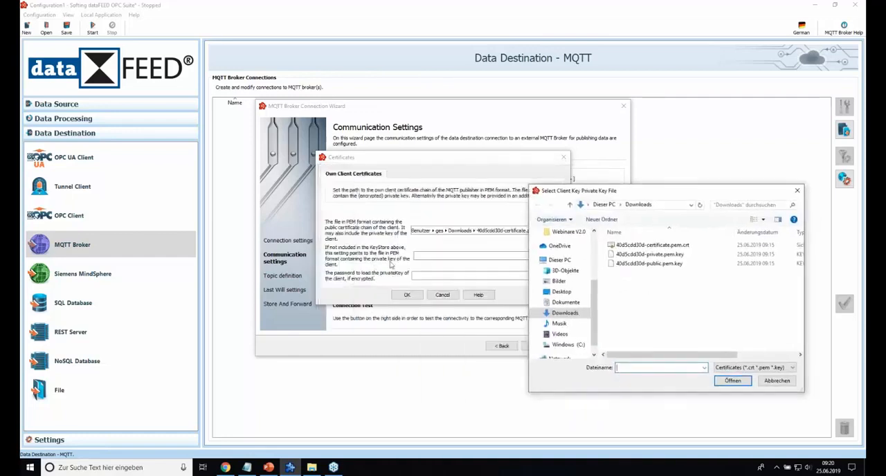
pyautogui.doubleClick(662, 256)
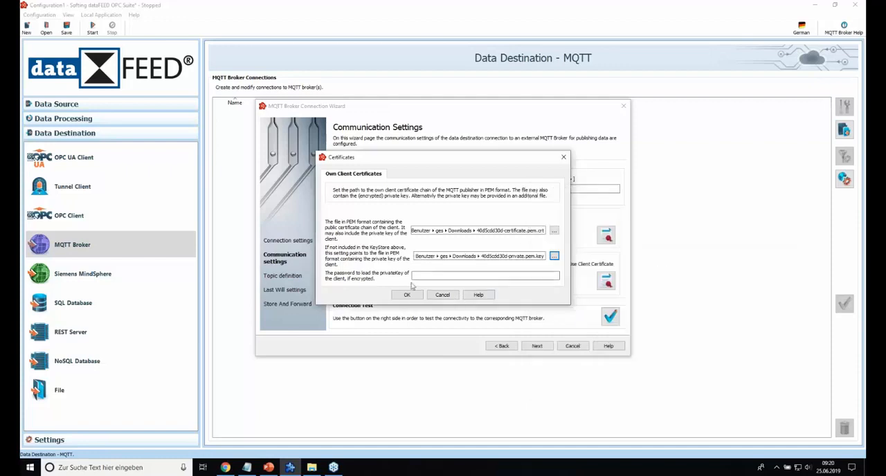
pyautogui.click(473, 276)
pyautogui.click(415, 295)
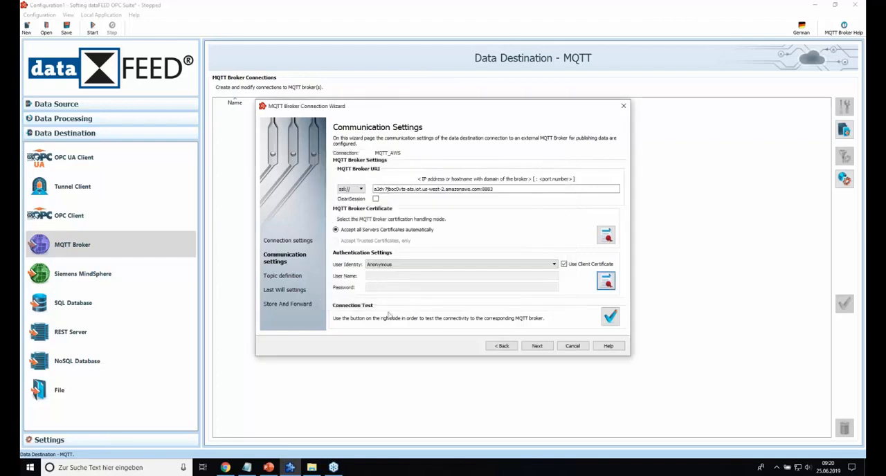
# Step: Test the connection to the MQTT broker and continue to the topic definition
pyautogui.click(608, 318)
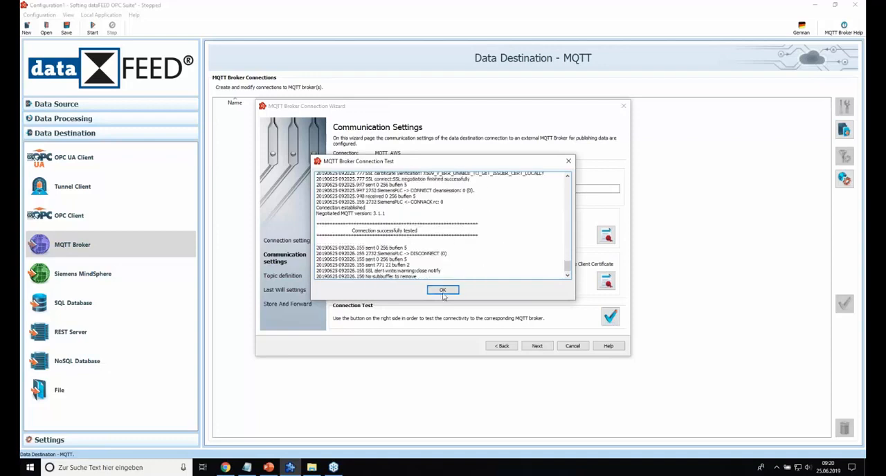
pyautogui.click(443, 290)
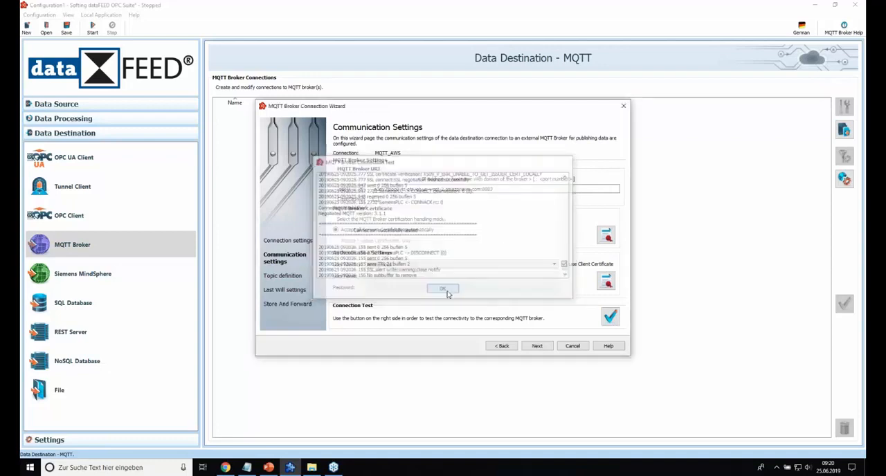
pyautogui.click(537, 347)
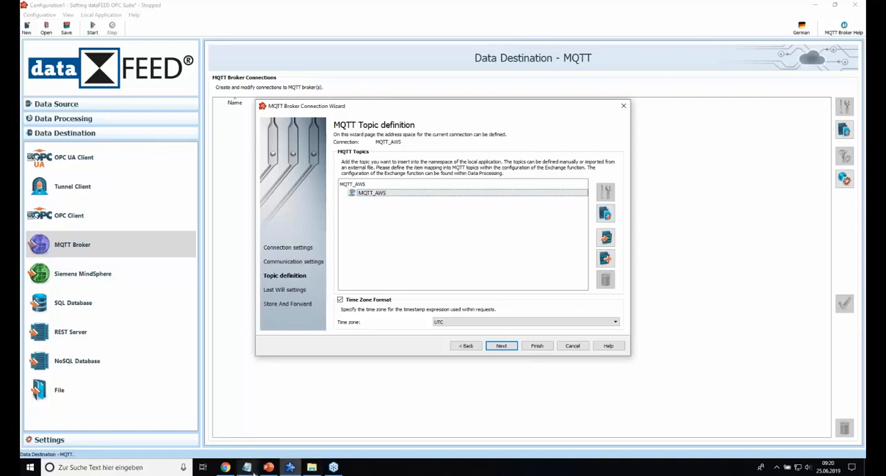
# Step: Add a new topic beneath the MQTT_AWS node with the topic class Tag
pyautogui.click(606, 213)
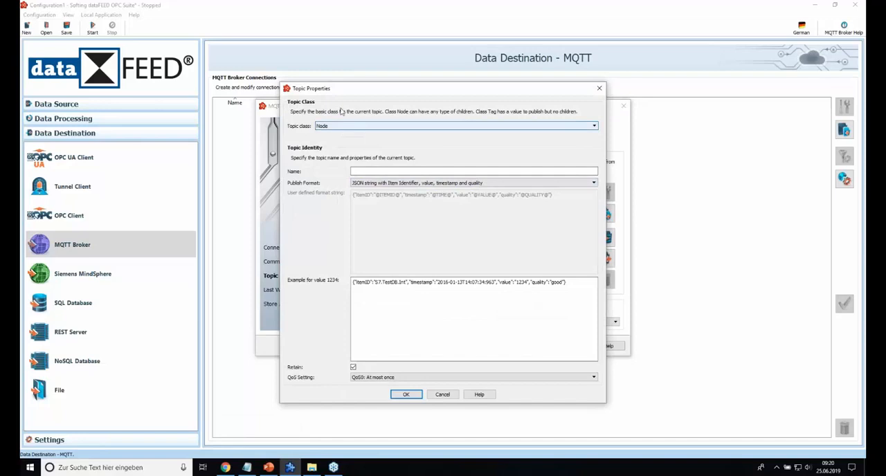
pyautogui.moveTo(338, 93); pyautogui.dragTo(340, 97)
pyautogui.click(337, 131)
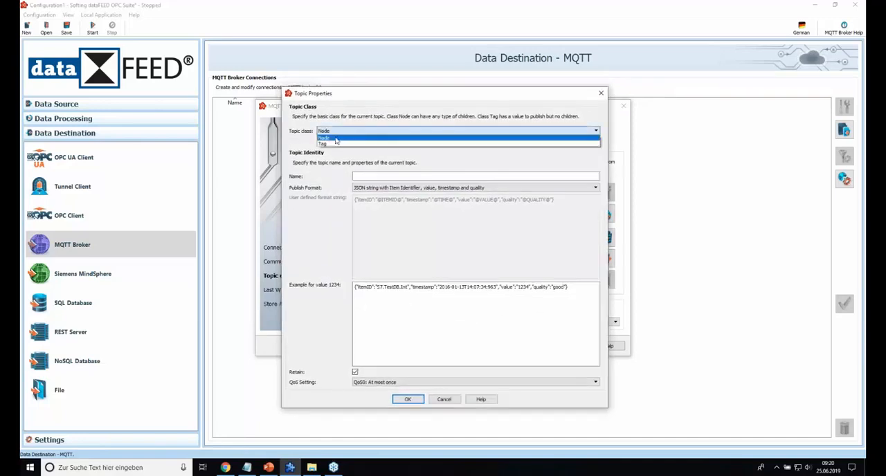
pyautogui.click(337, 143)
pyautogui.click(369, 175)
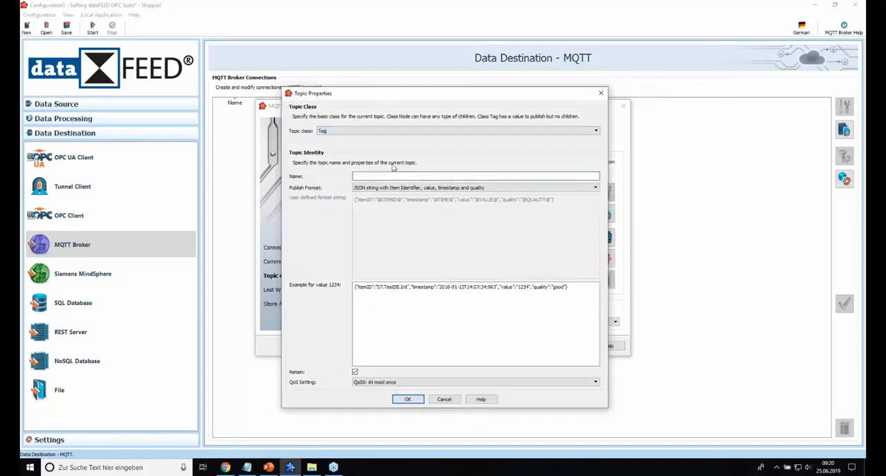
# Step: Name the new topic Temperature, copying the name from the Webinar AWS Zugang.txt notes
pyautogui.click(247, 467)
pyautogui.moveTo(210, 228); pyautogui.dragTo(174, 230)
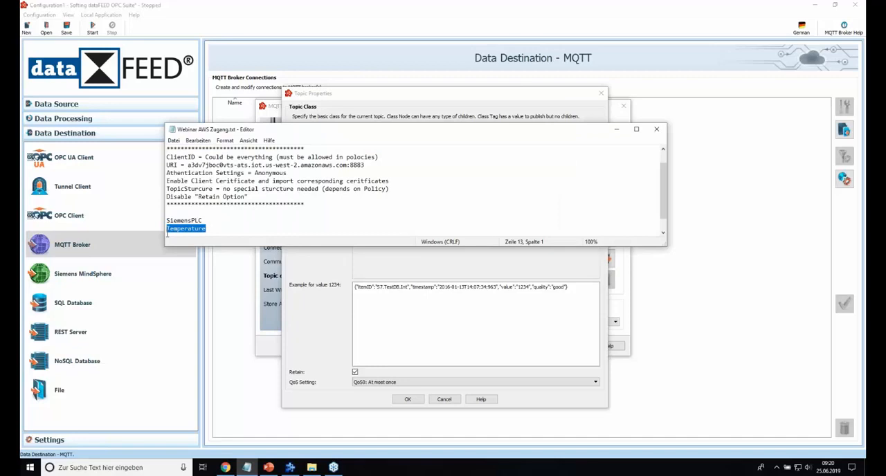
pyautogui.click(616, 128)
pyautogui.write('Temperature')
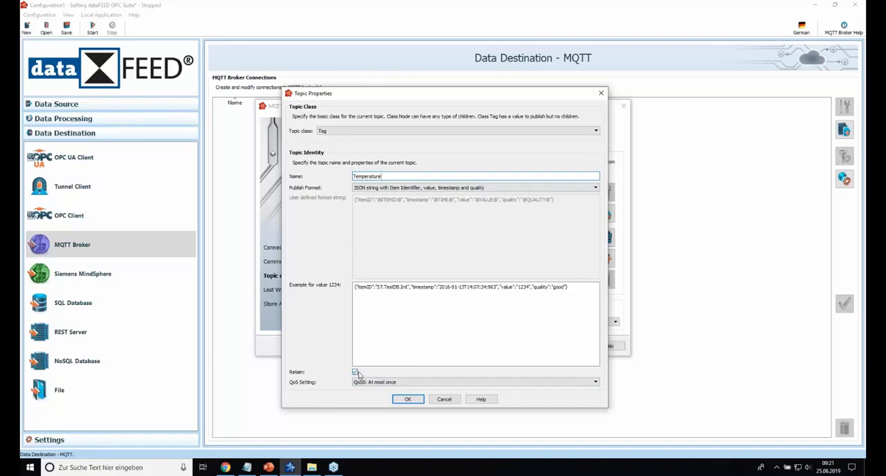
# Step: Toggle the Temperature topic's Retain option and confirm the topic properties
pyautogui.click(355, 373)
pyautogui.click(356, 372)
pyautogui.click(410, 398)
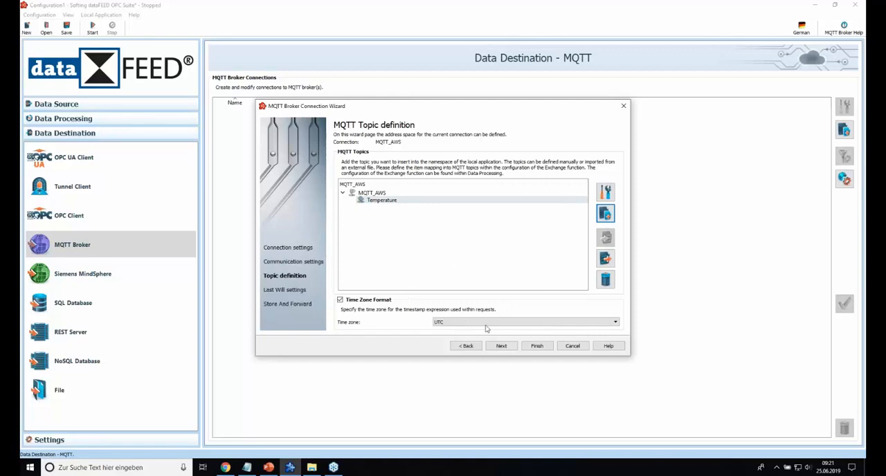
# Step: Leave Last Will and Testament and Store And Forward disabled and finish the MQTT_AWS connection
pyautogui.click(502, 346)
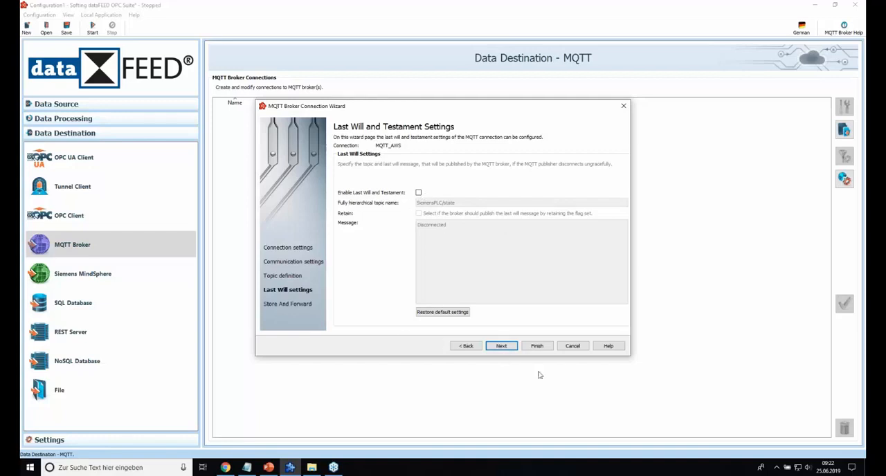
pyautogui.click(502, 346)
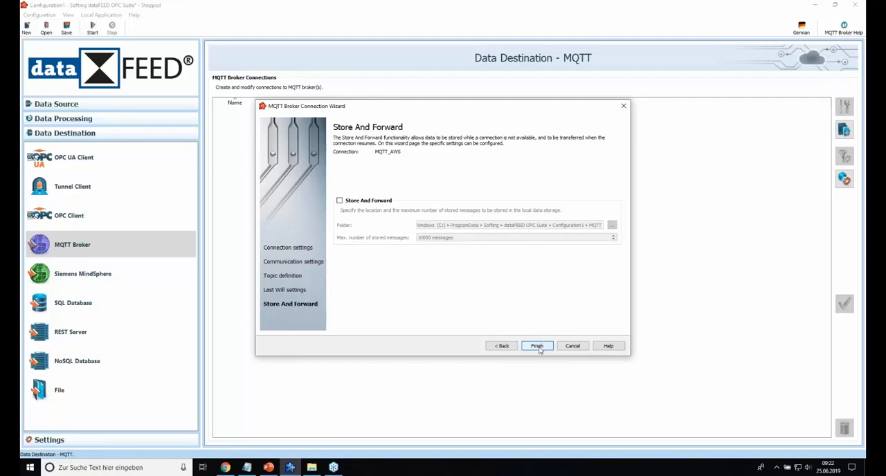
pyautogui.click(537, 346)
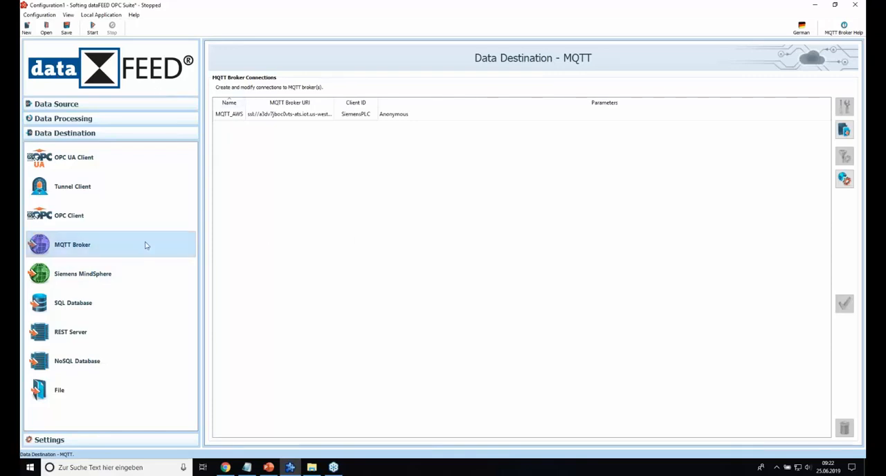
# Step: Open the Exchange data processing settings and activate Exchange for the local application
pyautogui.click(60, 119)
pyautogui.click(64, 178)
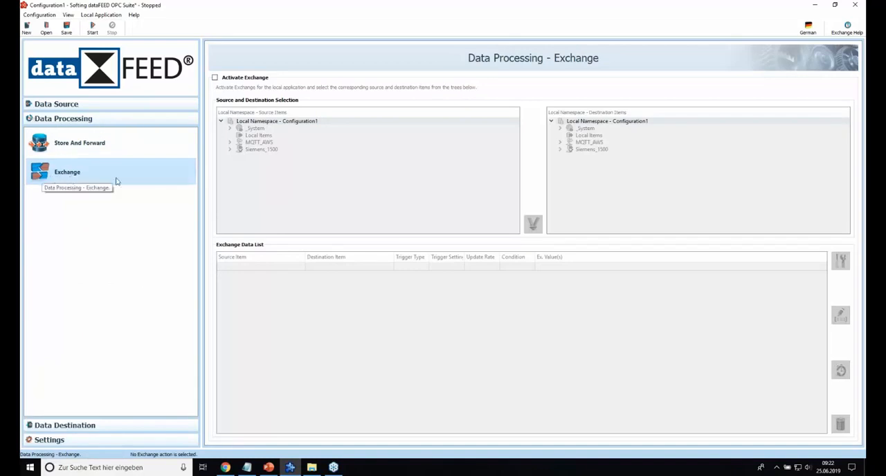
pyautogui.click(215, 78)
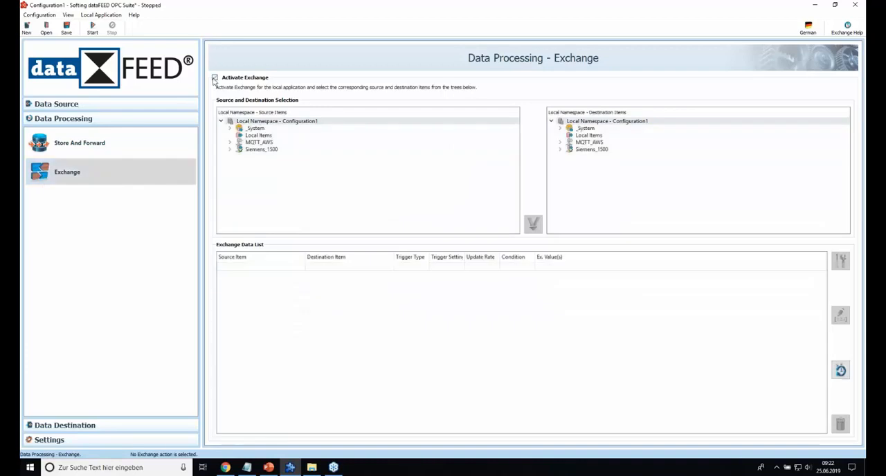
# Step: Create an exchange action from the source item Siemens_1500 DataBlocks DB_5 Room_Temperature to the destination item MQTT_AWS Temperature
pyautogui.click(230, 149)
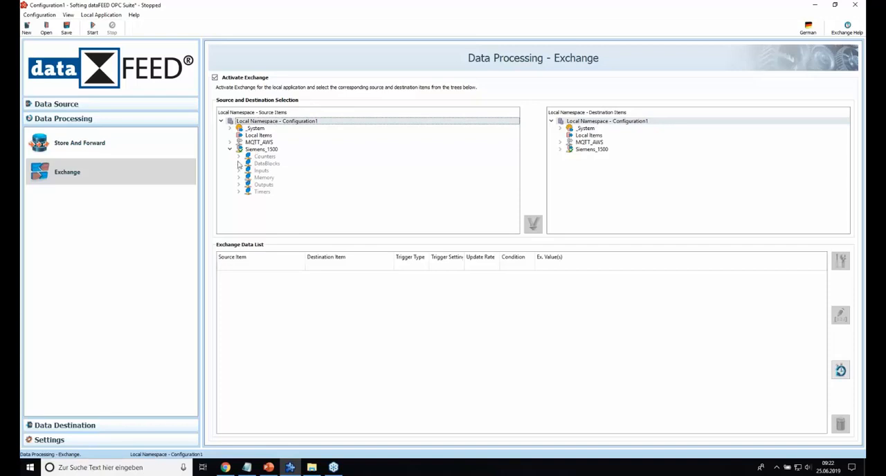
pyautogui.click(239, 163)
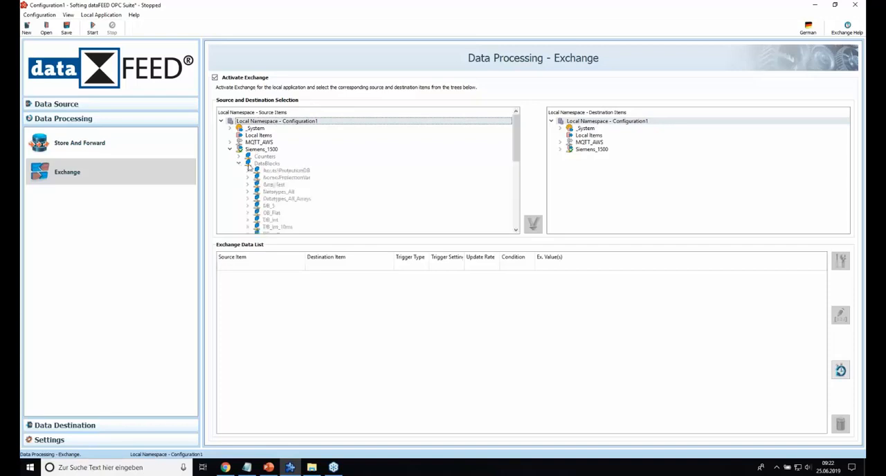
pyautogui.click(247, 207)
pyautogui.click(308, 215)
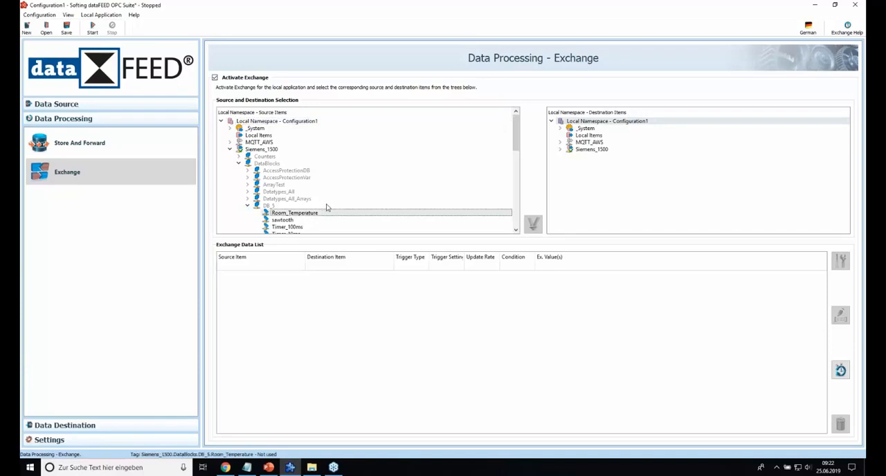
pyautogui.click(559, 143)
pyautogui.click(593, 152)
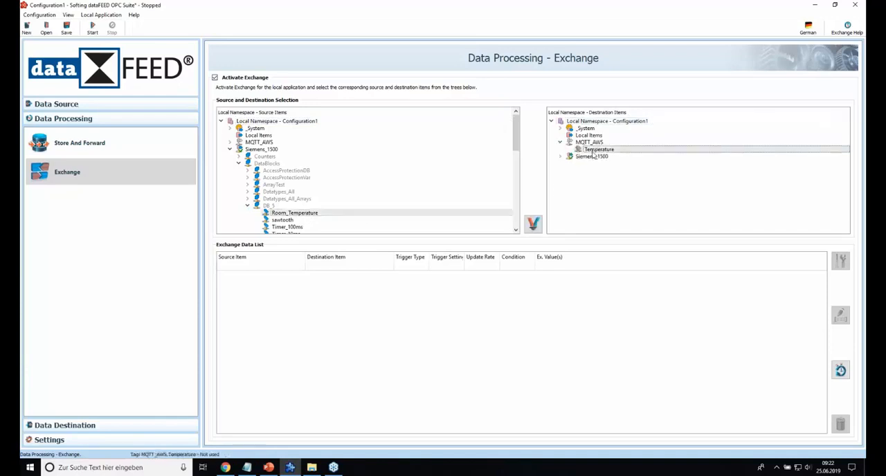
pyautogui.click(535, 225)
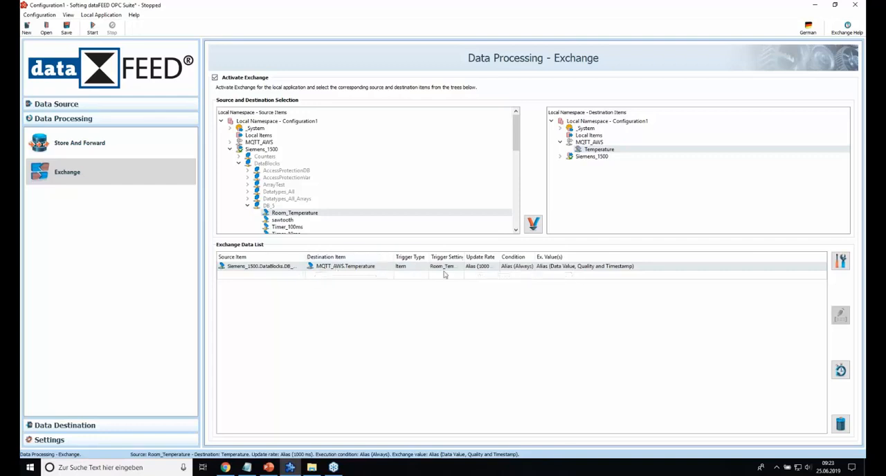
# Step: Review the new exchange action's properties without changes and widen the Trigger Settings column of the exchange data list
pyautogui.doubleClick(420, 268)
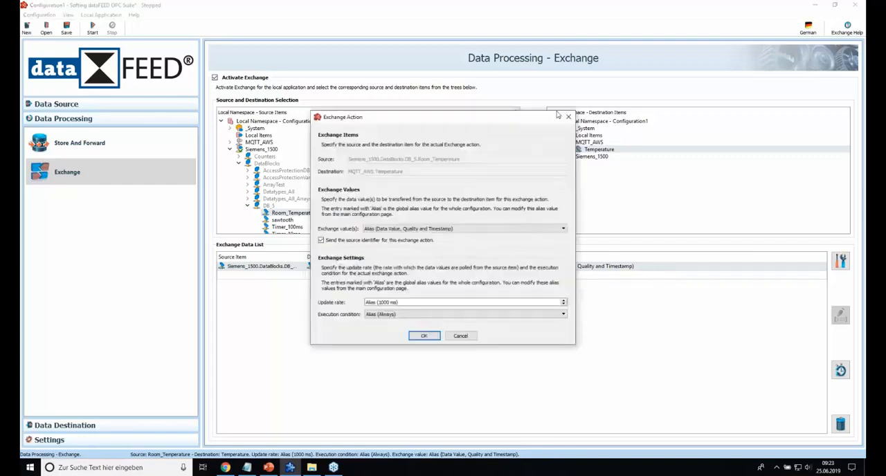
pyautogui.click(569, 115)
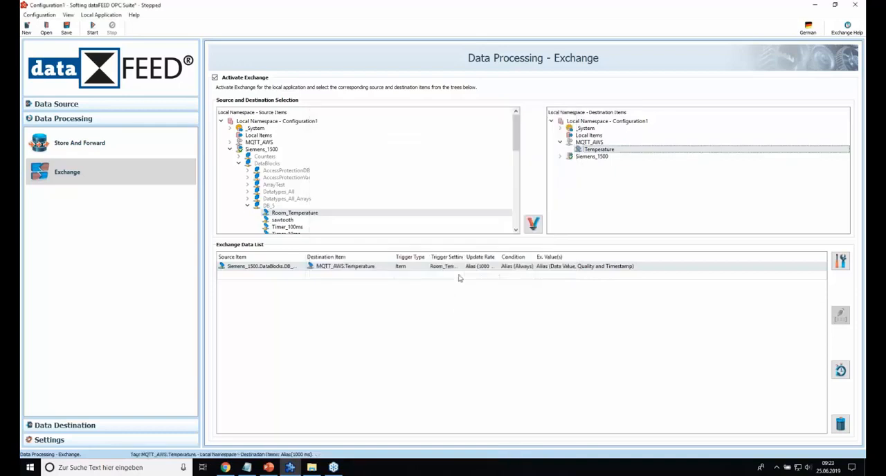
pyautogui.moveTo(464, 257); pyautogui.dragTo(536, 258)
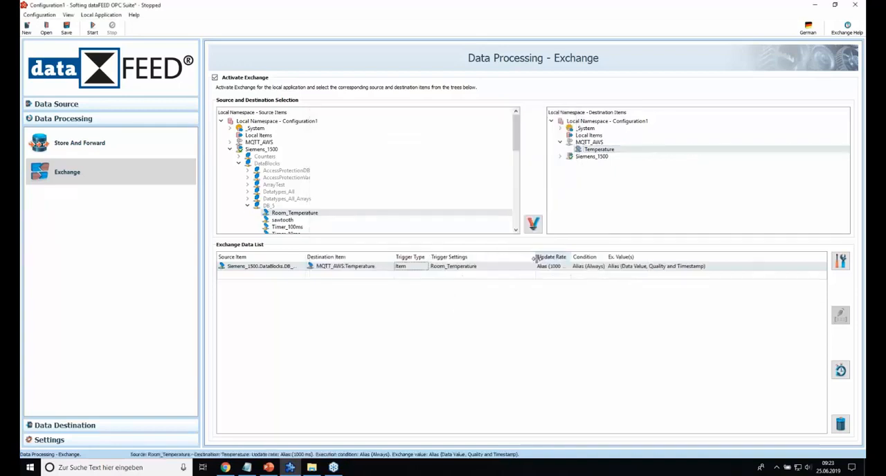
# Step: Change the exchange action's trigger type to Timer and create a new timer trigger named Timer_1s
pyautogui.click(424, 267)
pyautogui.click(425, 267)
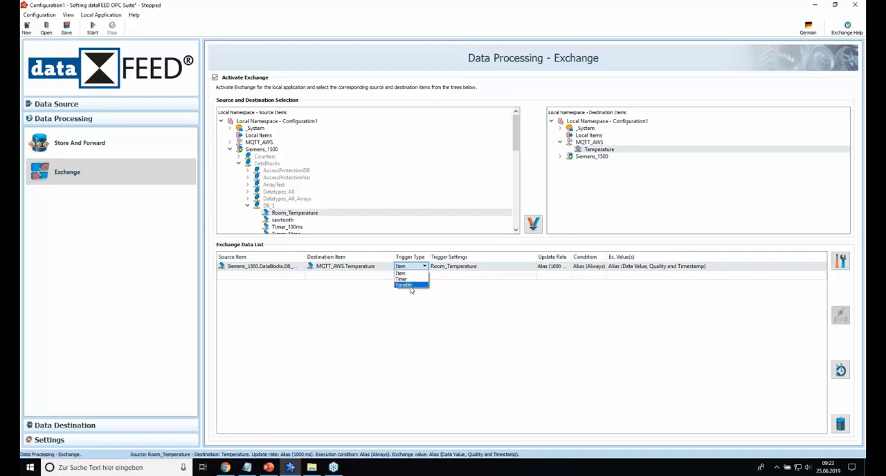
pyautogui.click(402, 279)
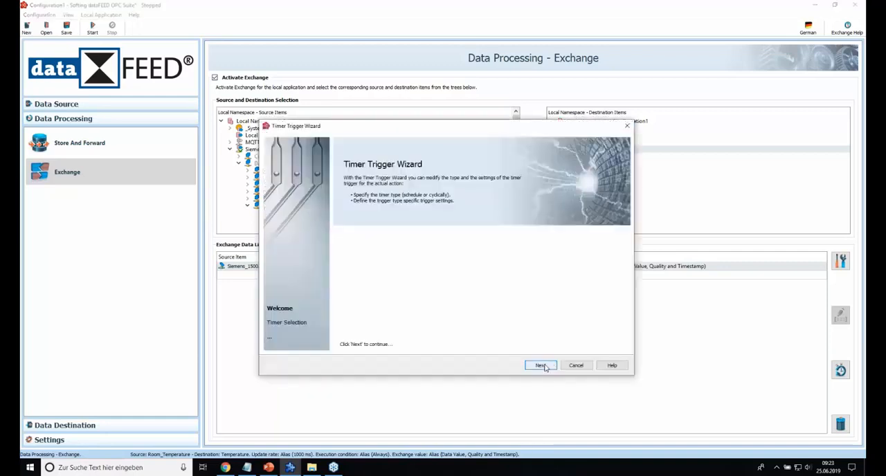
pyautogui.click(544, 365)
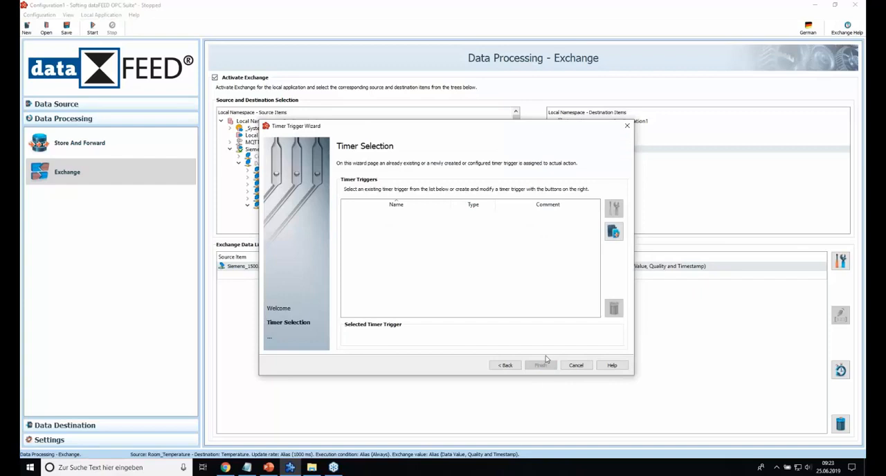
pyautogui.click(611, 234)
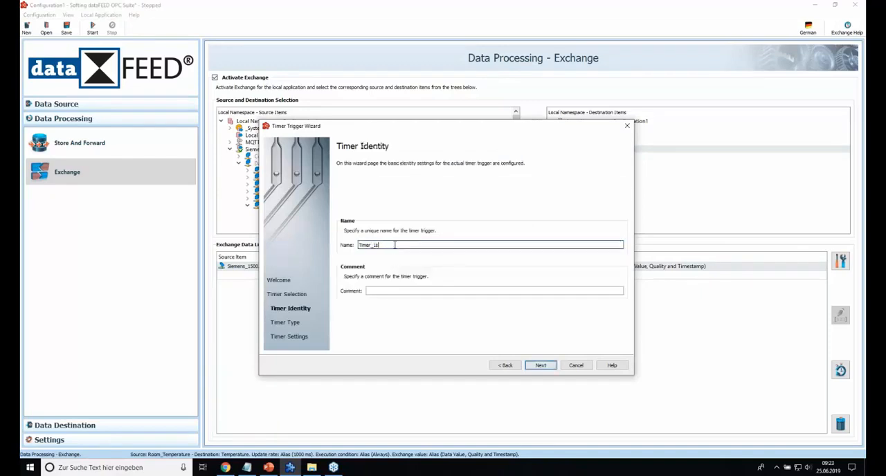
pyautogui.click(543, 367)
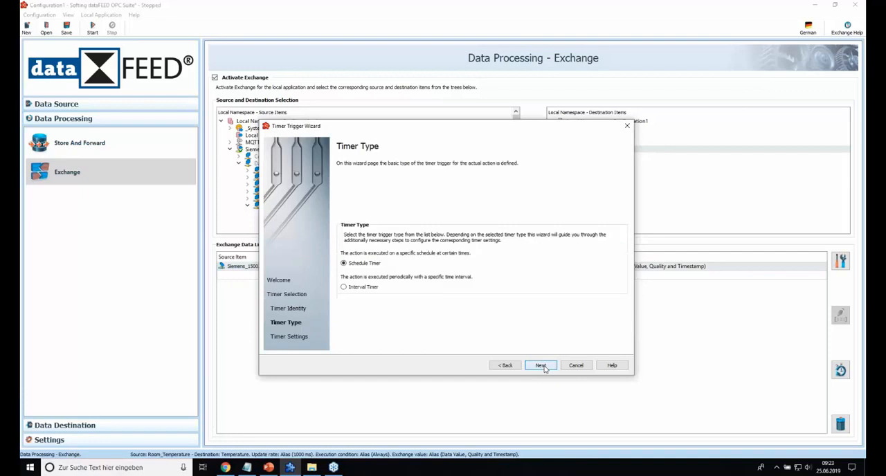
# Step: Make Timer_1s an Interval Timer with a 1000 ms time interval and assign it to the exchange action
pyautogui.click(350, 287)
pyautogui.click(543, 365)
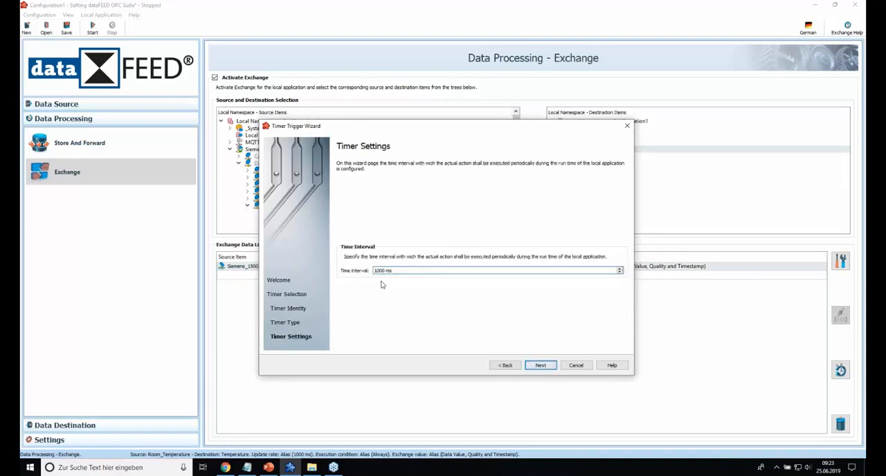
pyautogui.click(386, 271)
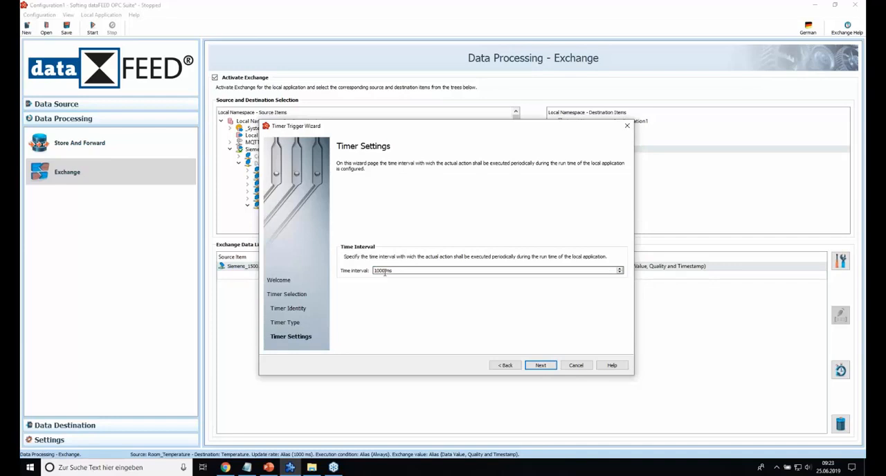
pyautogui.click(539, 368)
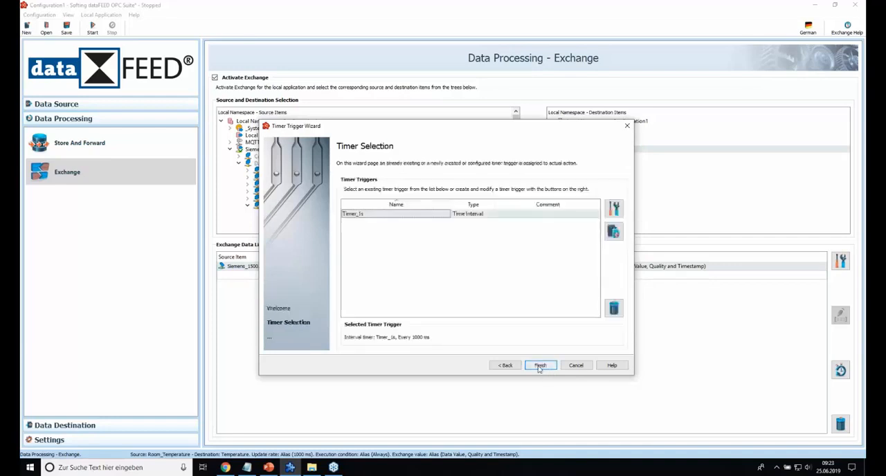
pyautogui.click(539, 365)
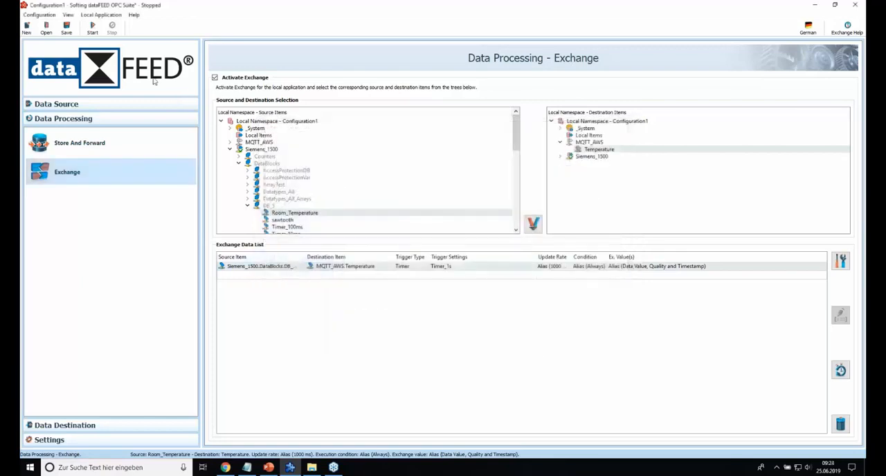
# Step: Start the local application and agree to save the changed configuration
pyautogui.click(94, 30)
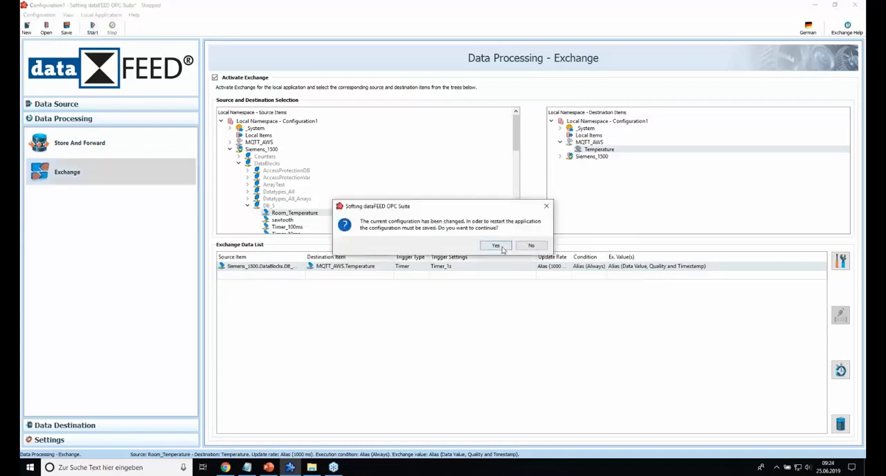
pyautogui.click(497, 246)
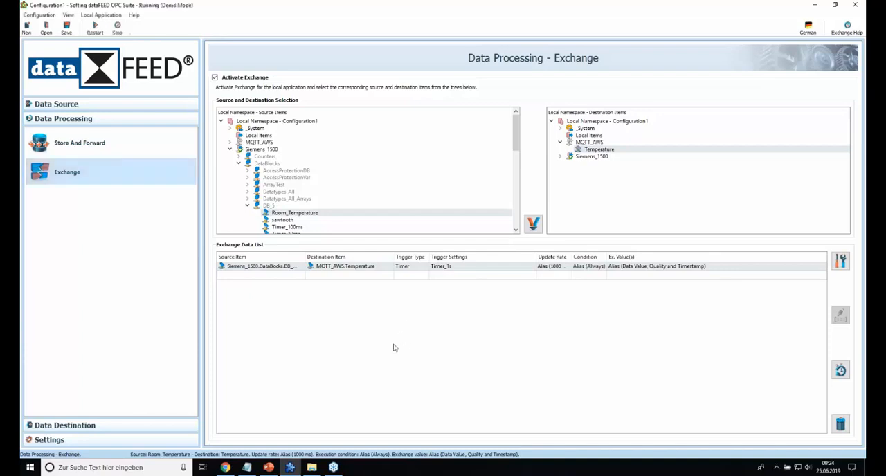
# Step: Switch to the AWS IoT console in Chrome, subscribe to the topic # in the MQTT test client and review the incoming Temperature messages
pyautogui.moveTo(226, 470)
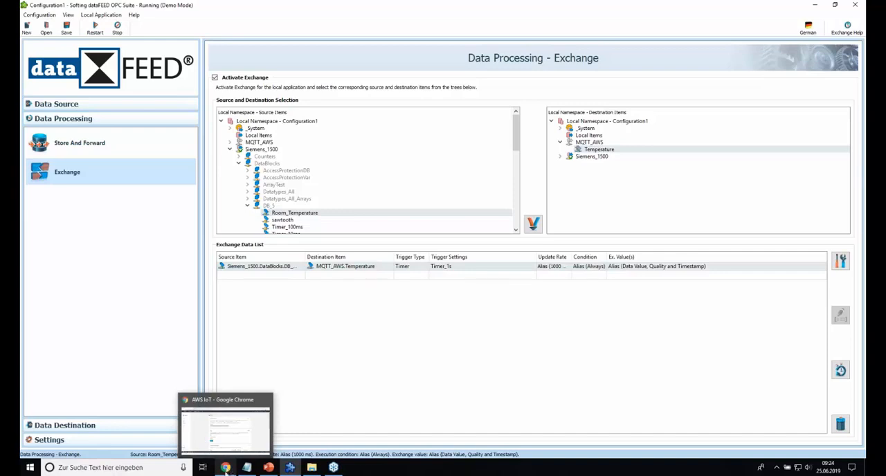
pyautogui.click(225, 469)
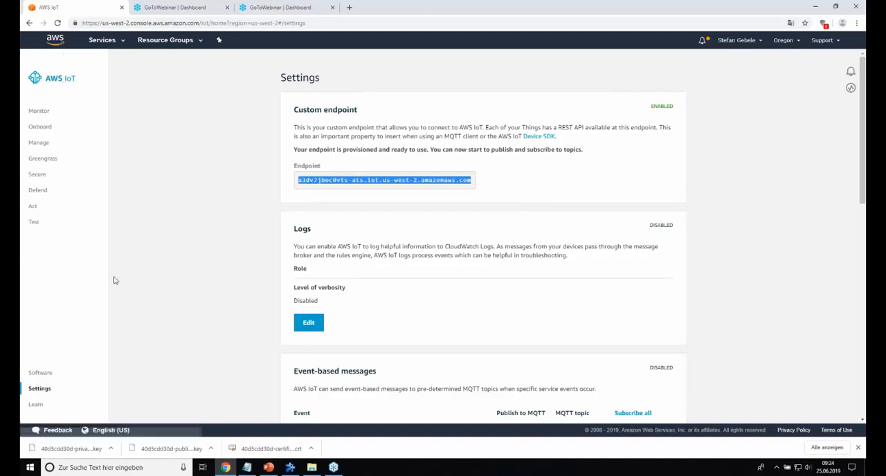
pyautogui.click(34, 223)
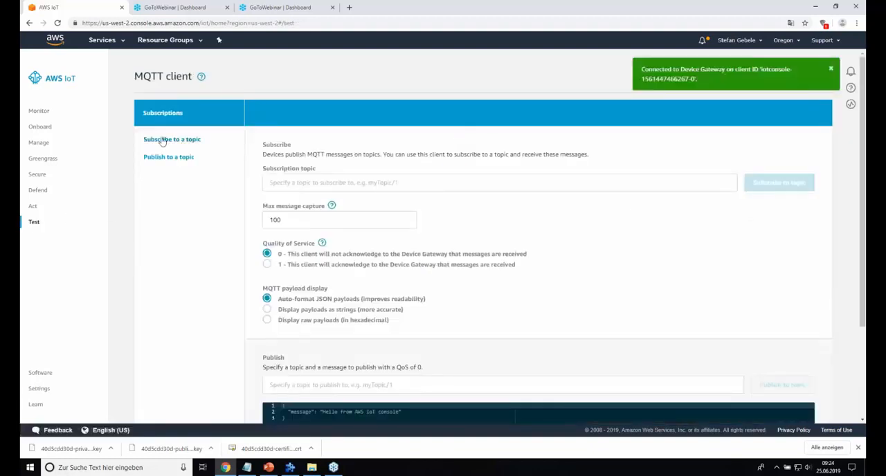
pyautogui.click(315, 184)
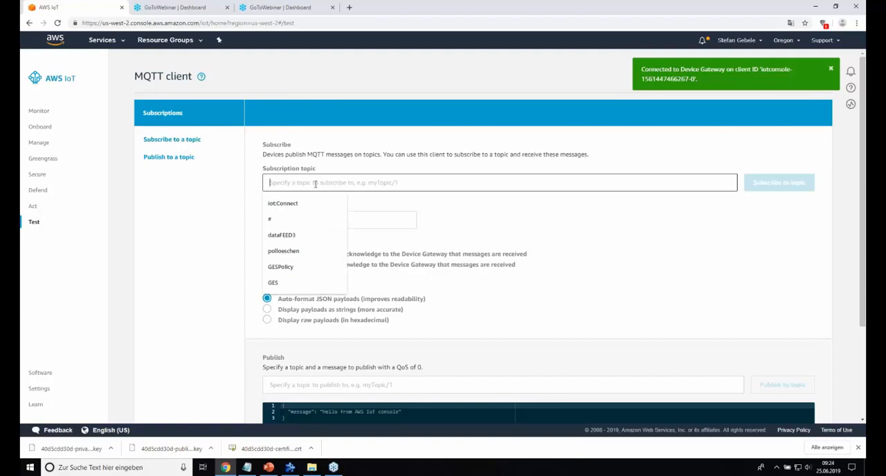
pyautogui.click(270, 219)
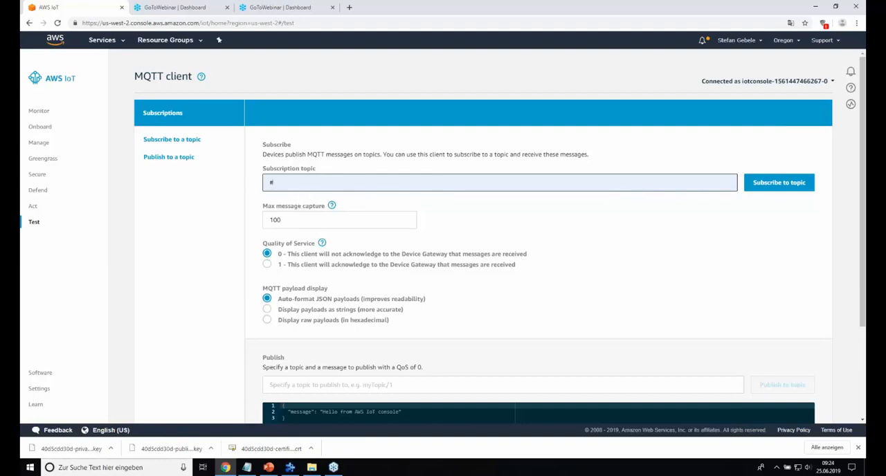
pyautogui.click(777, 189)
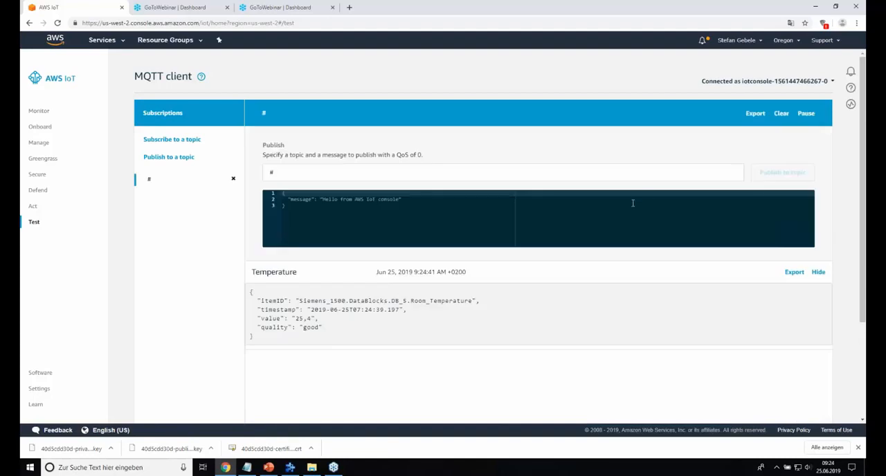
pyautogui.scroll(-2, 562, 258)
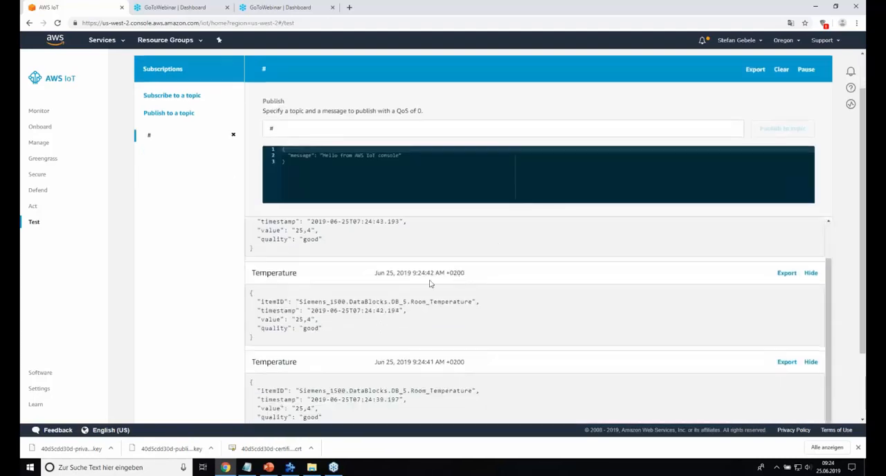
pyautogui.scroll(-1, 350, 274)
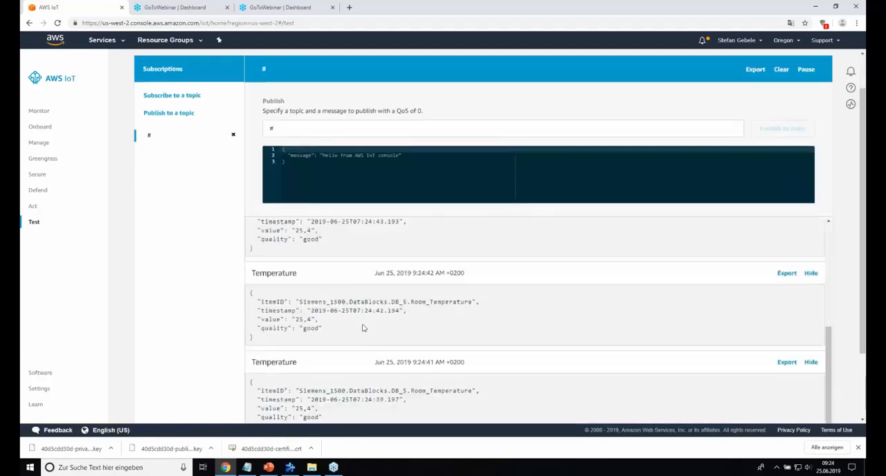
pyautogui.scroll(-3, 367, 332)
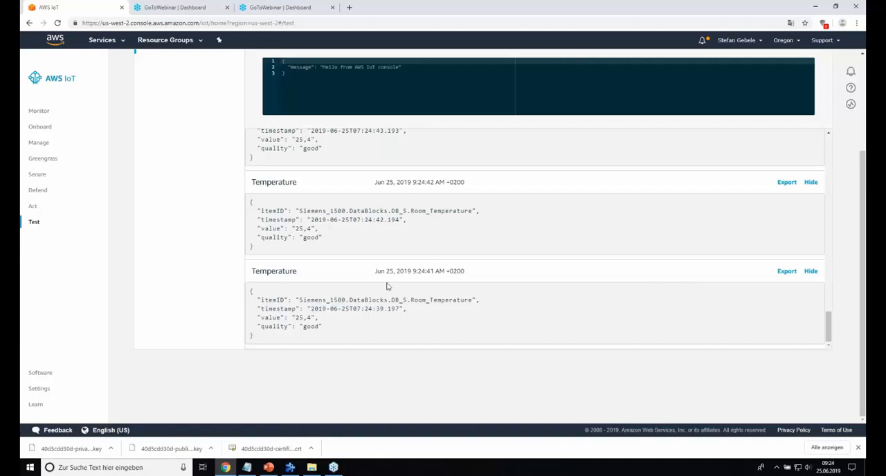
pyautogui.scroll(5, 419, 286)
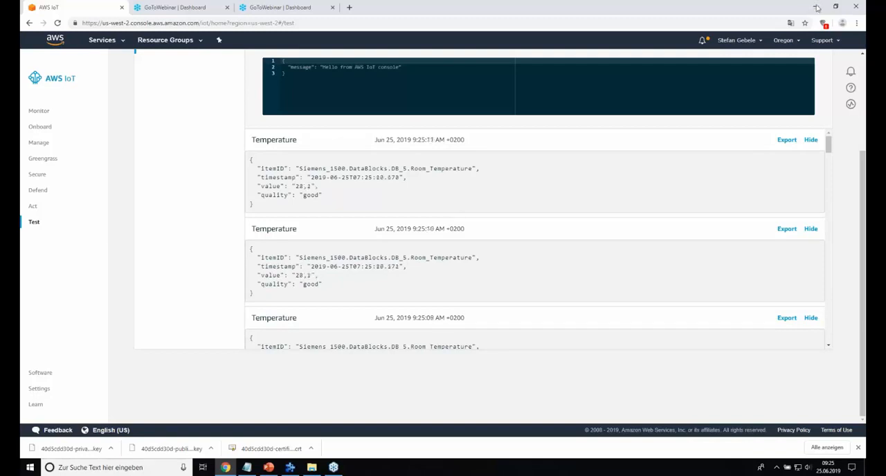
# Step: Minimize the open windows, switch to the Webinar AWS June_19 ENG.pptx presentation in PowerPoint, maximized, and show the Questions slide
pyautogui.click(815, 7)
pyautogui.click(815, 5)
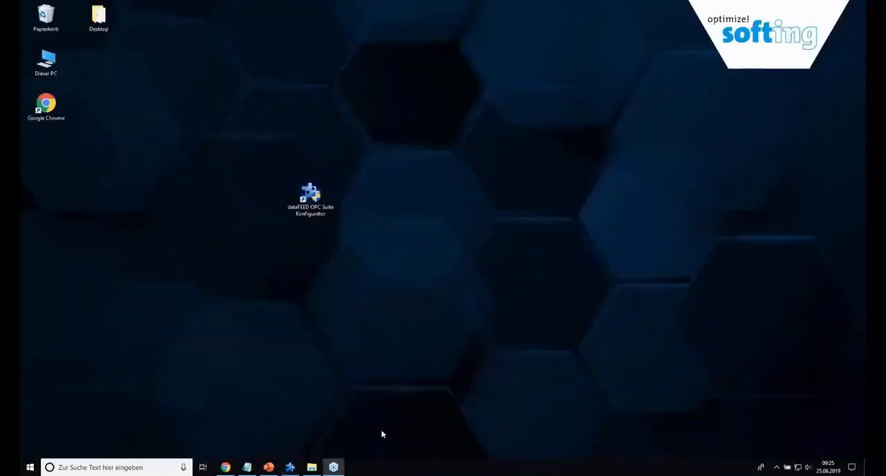
pyautogui.click(268, 468)
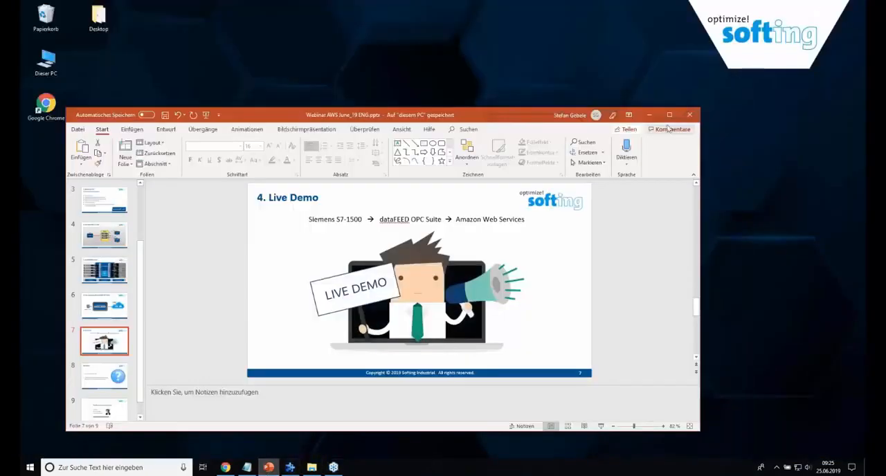
pyautogui.click(670, 115)
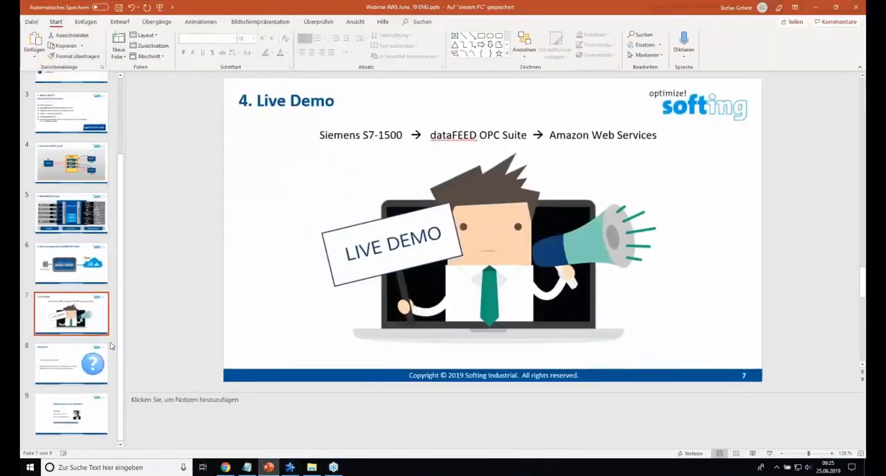
pyautogui.click(86, 370)
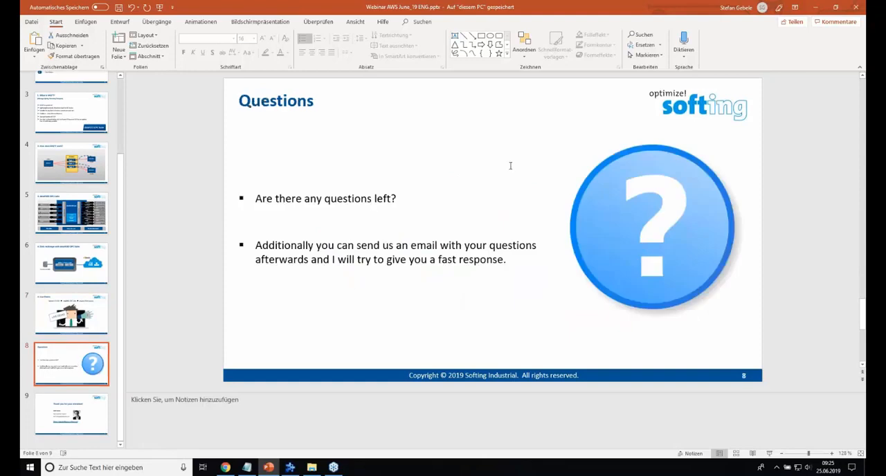